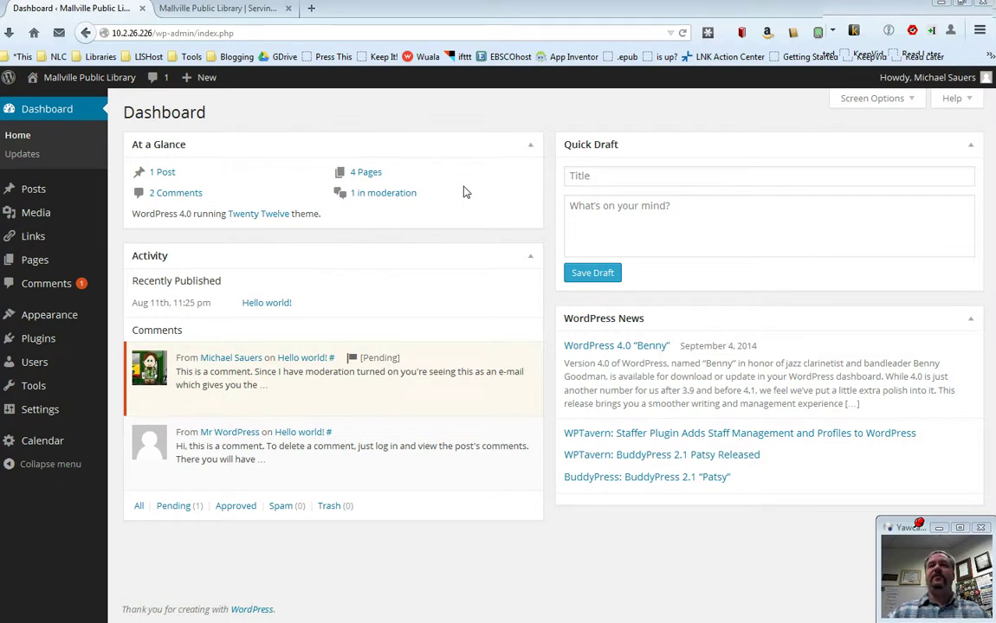
# Step: View the Mallville Public Library front page and scroll through its Recent Posts, Archives, Categories and Meta widgets
pyautogui.click(242, 11)
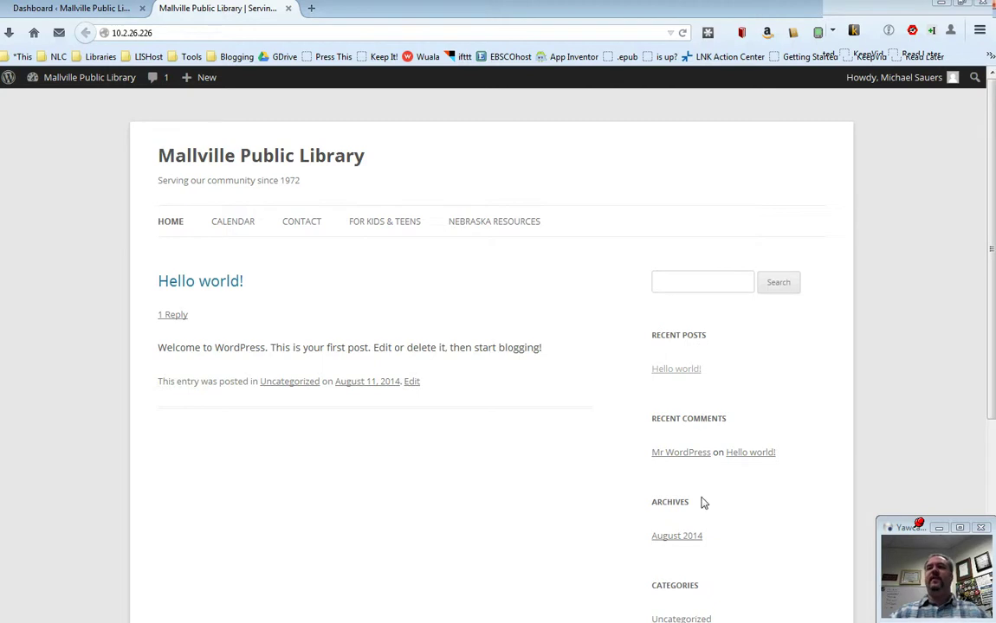
pyautogui.scroll(-2, 707, 563)
pyautogui.scroll(-2, 712, 528)
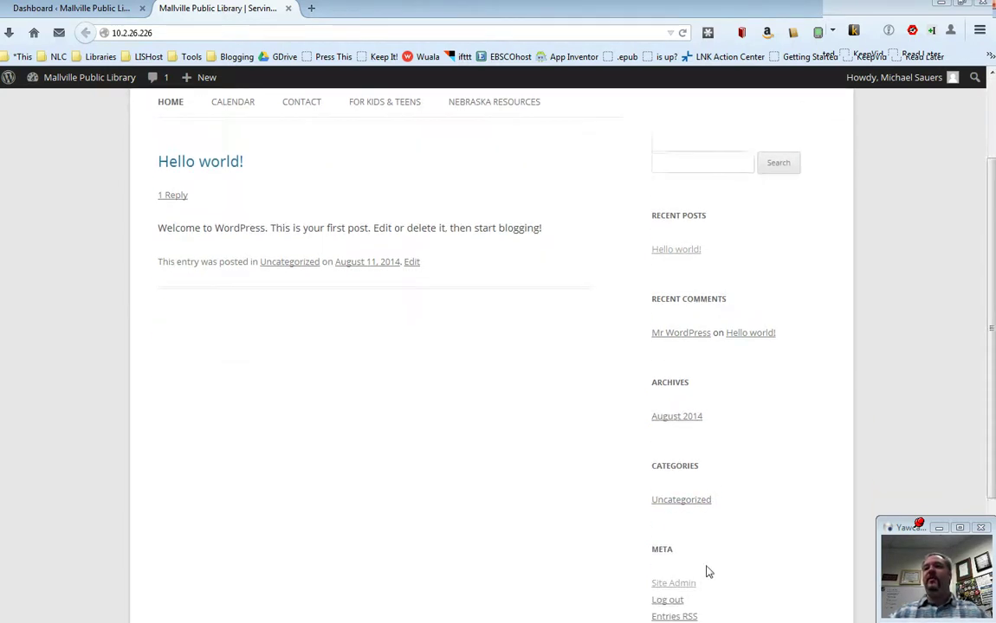
pyautogui.scroll(-2, 715, 533)
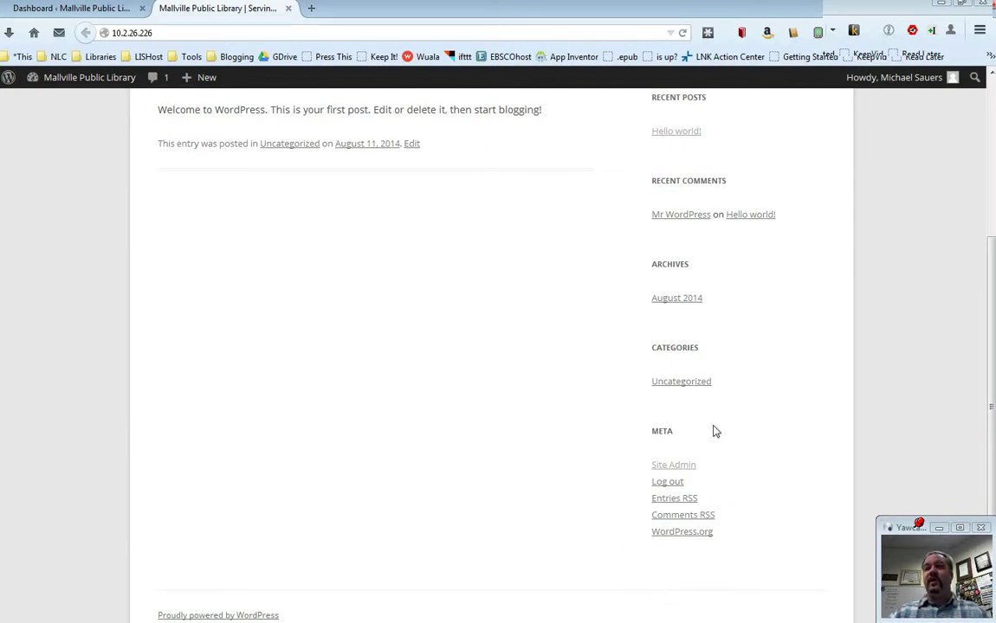
pyautogui.scroll(4, 714, 431)
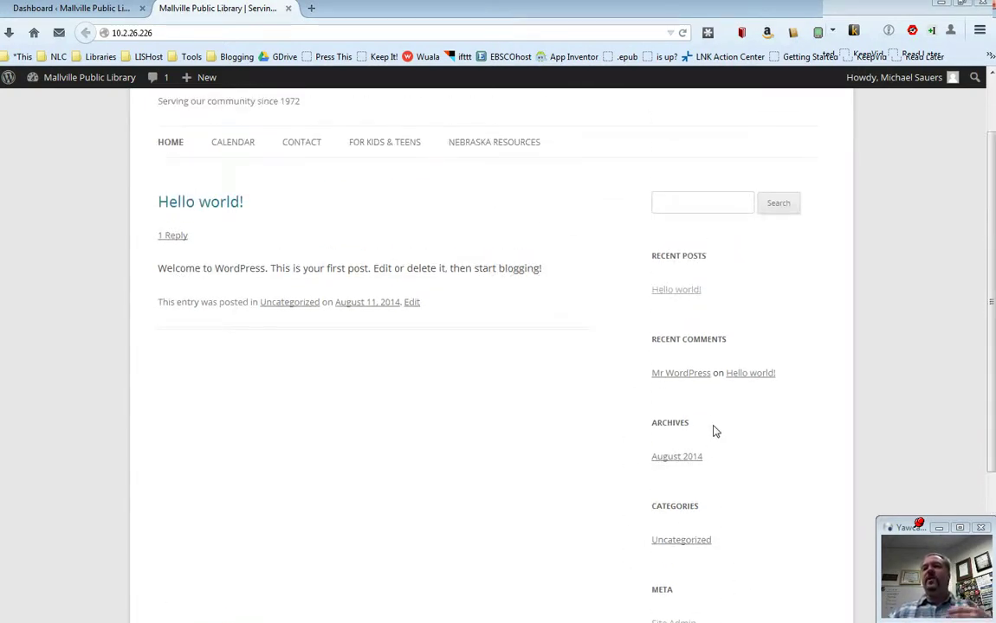
pyautogui.scroll(2, 715, 430)
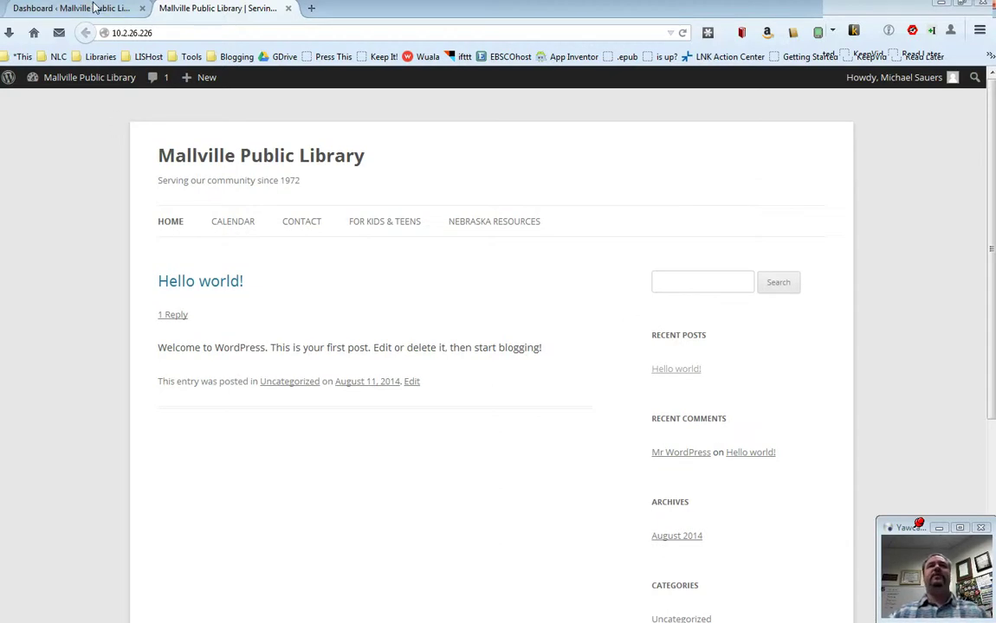
# Step: Go to Appearance > Widgets in the admin and collapse the Main Sidebar panel
pyautogui.click(95, 8)
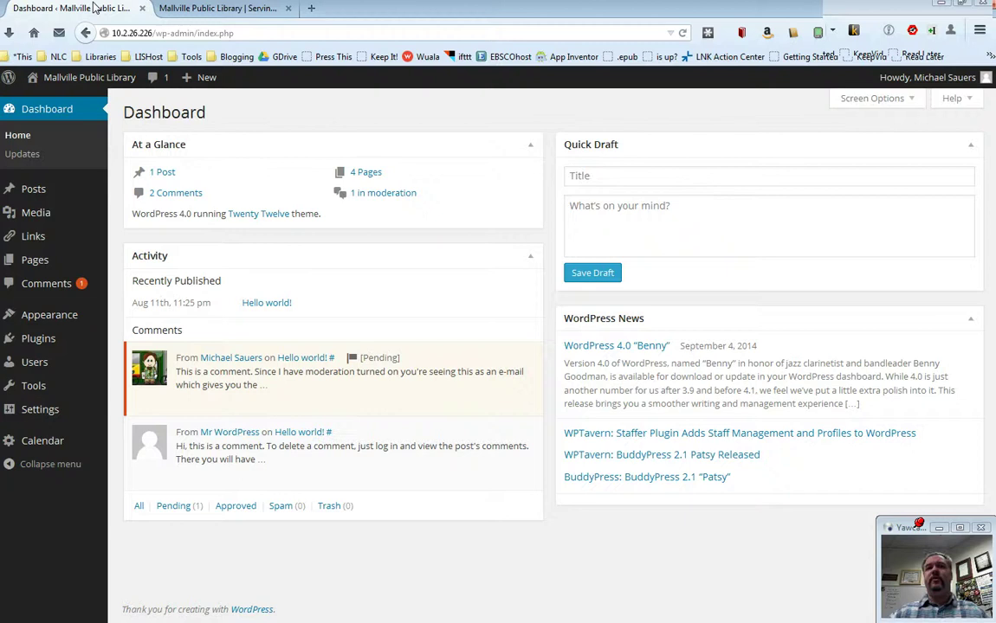
pyautogui.moveTo(58, 316)
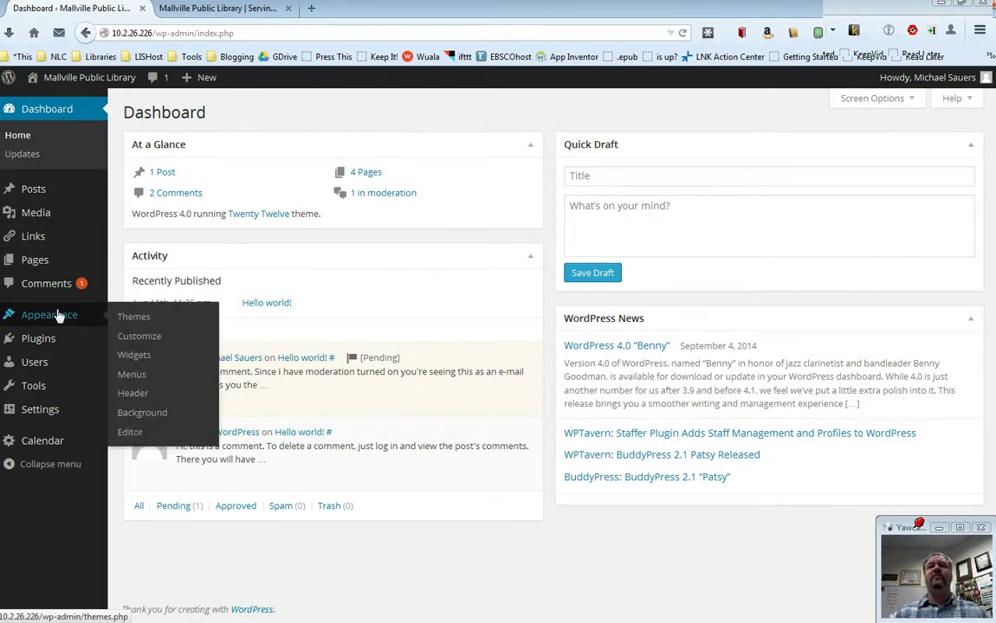
pyautogui.click(134, 356)
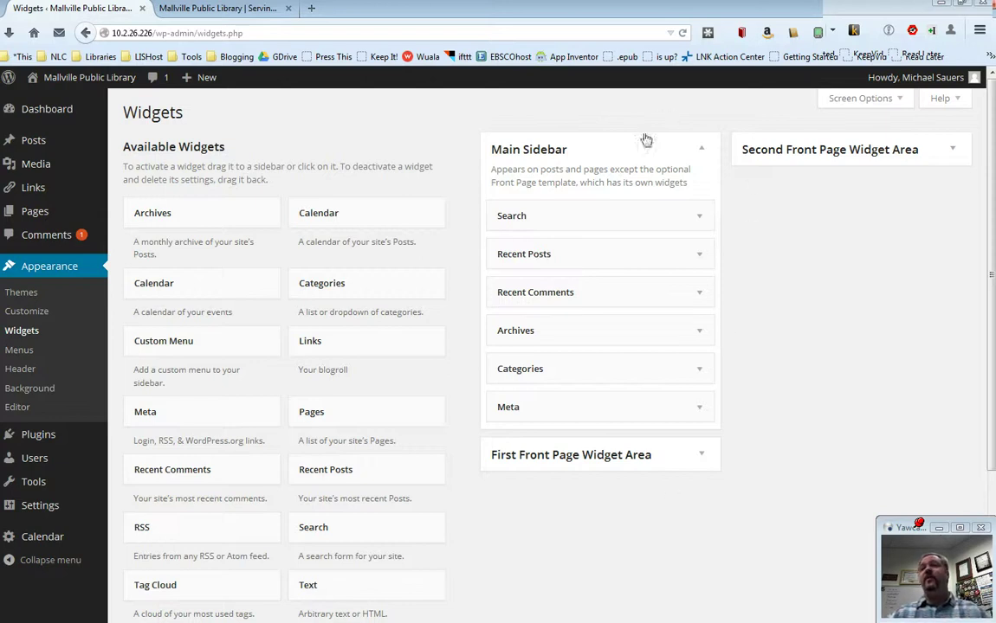
pyautogui.click(704, 150)
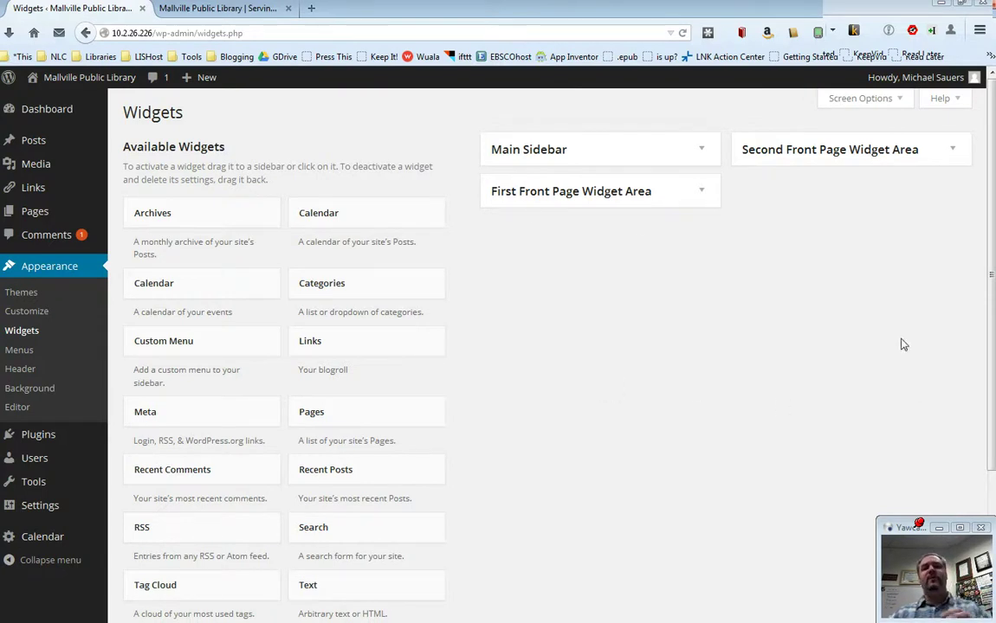
# Step: Move Archives, then Categories, above Search in the Main Sidebar and reload the front page to check
pyautogui.click(700, 151)
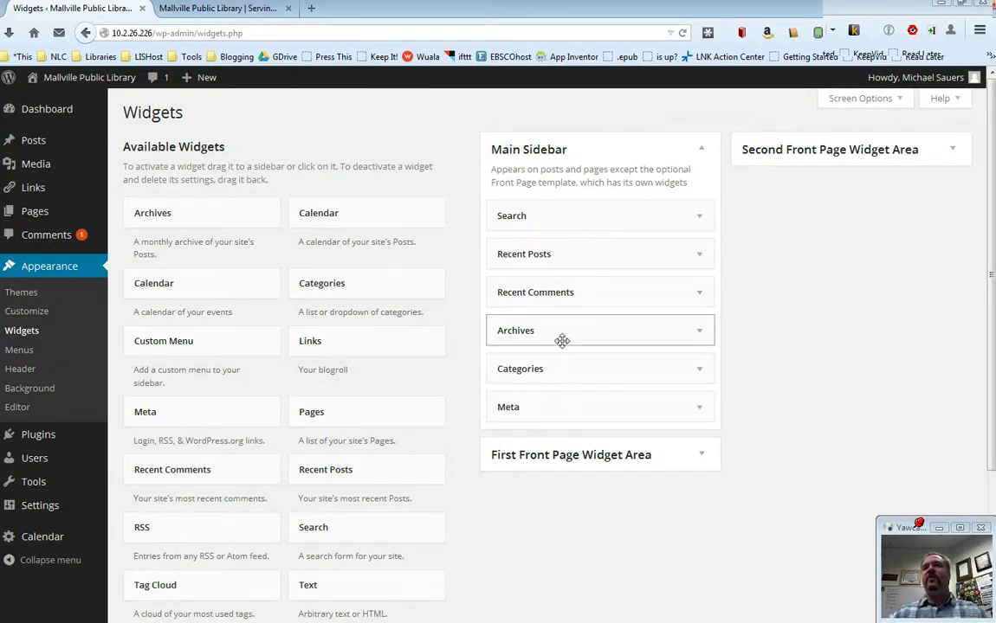
pyautogui.moveTo(562, 334); pyautogui.dragTo(560, 219)
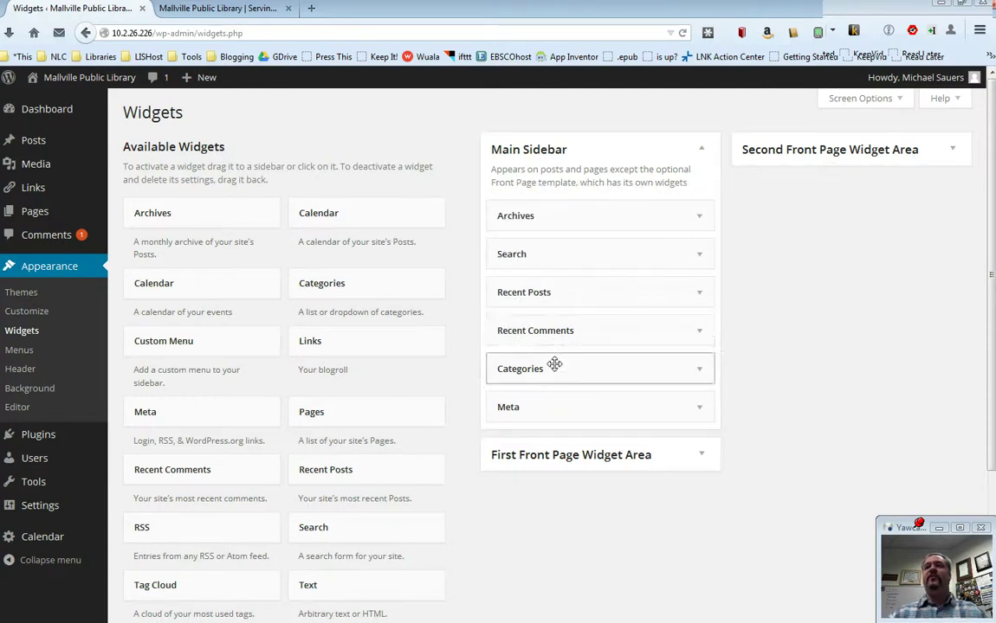
pyautogui.moveTo(560, 371); pyautogui.dragTo(561, 207)
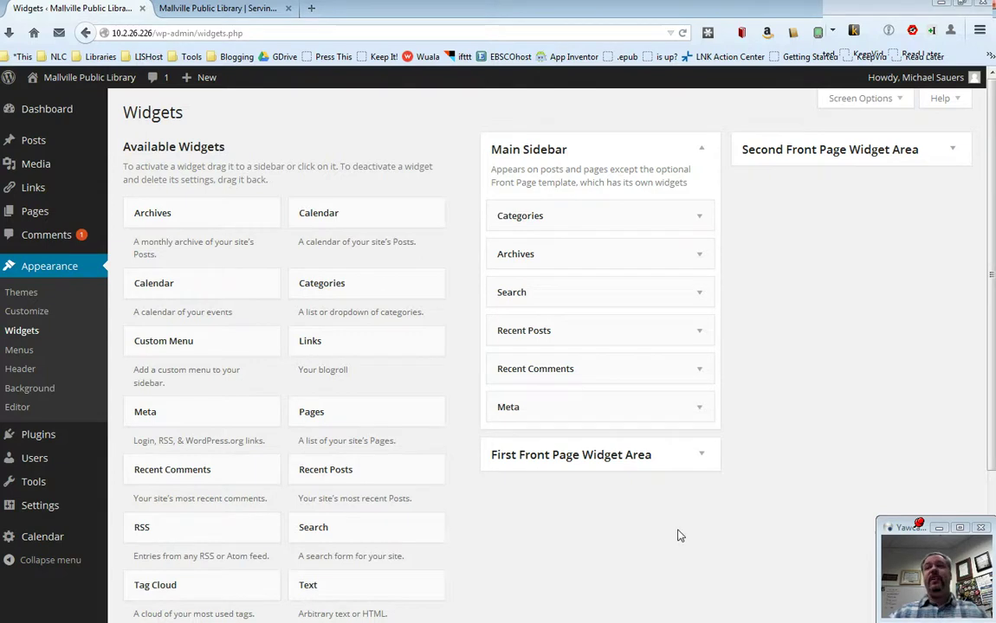
pyautogui.click(222, 10)
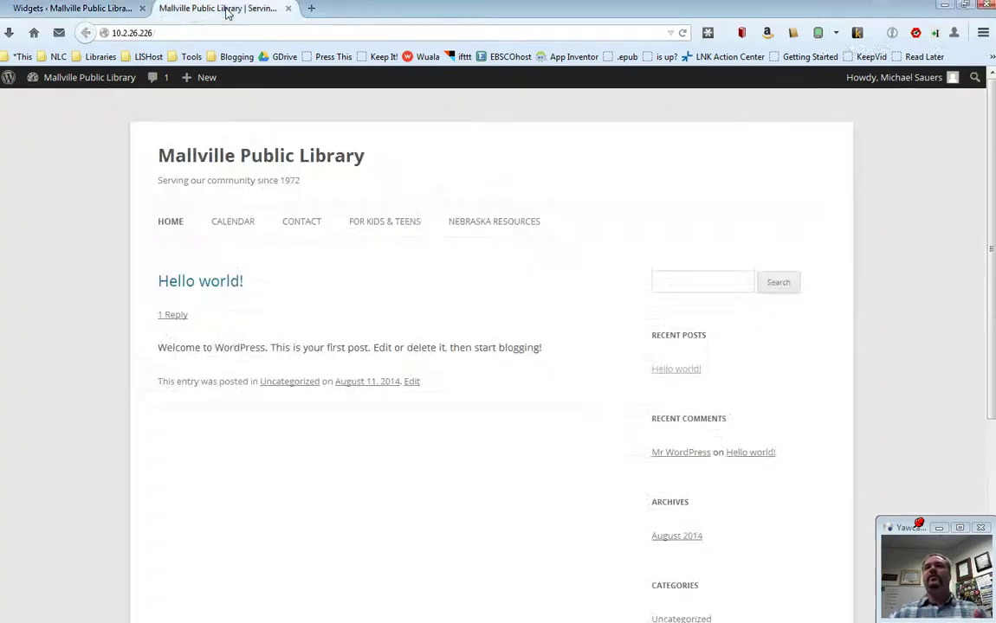
pyautogui.click(682, 32)
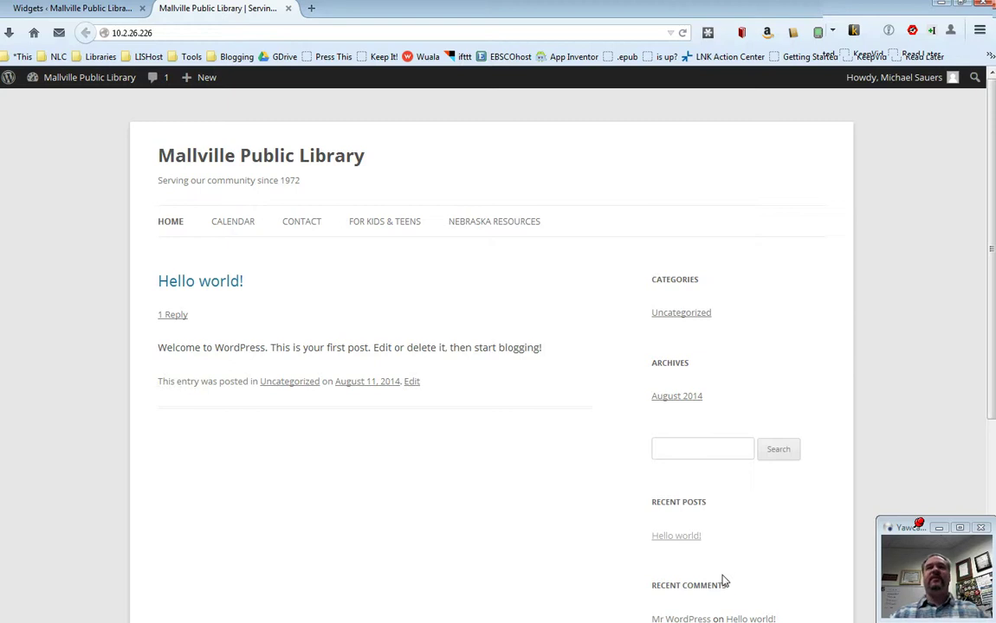
# Step: Move Archives and Categories below Recent Comments, drop Recent Posts from the sidebar, and reload the front page
pyautogui.click(112, 11)
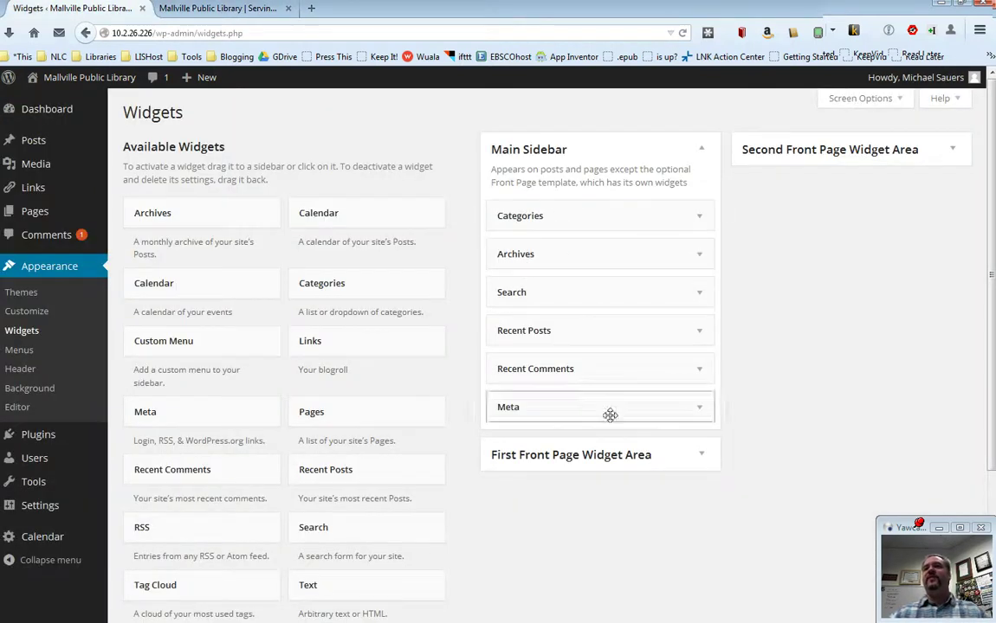
pyautogui.moveTo(591, 254); pyautogui.dragTo(595, 373)
pyautogui.moveTo(562, 224); pyautogui.dragTo(560, 373)
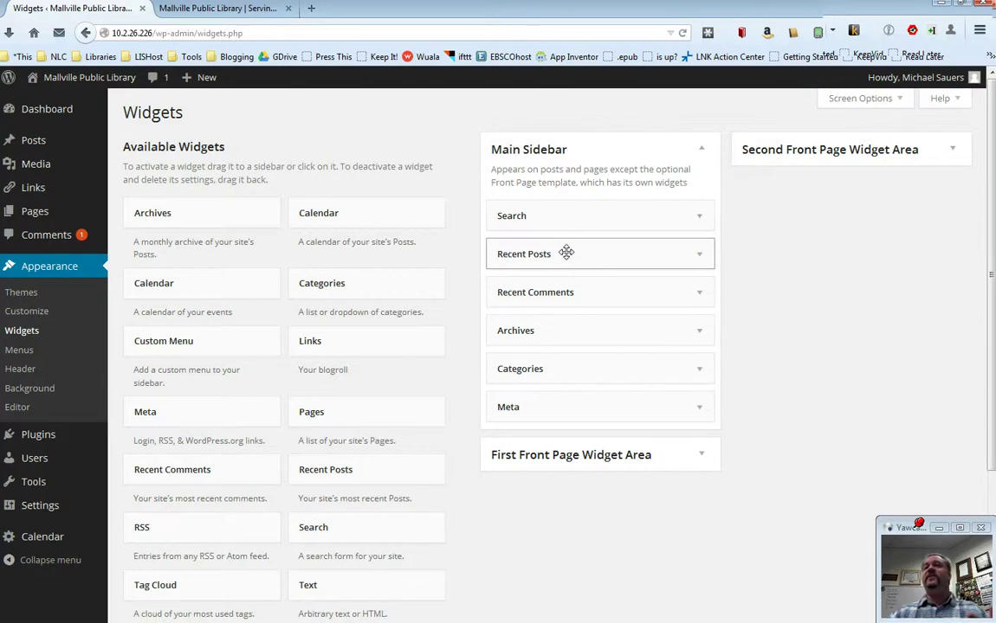
pyautogui.moveTo(566, 251); pyautogui.dragTo(268, 267)
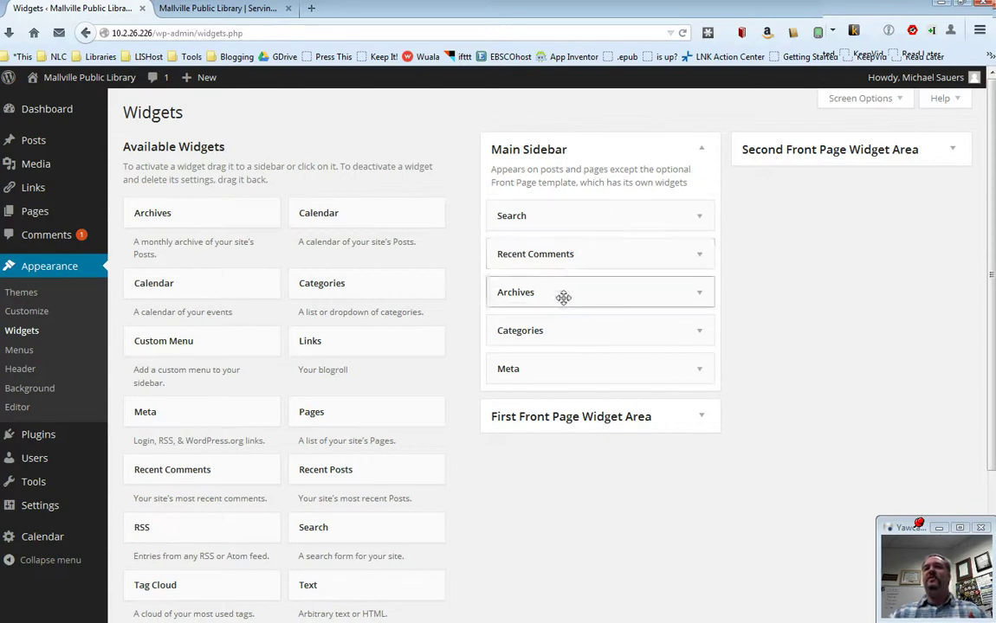
pyautogui.click(234, 6)
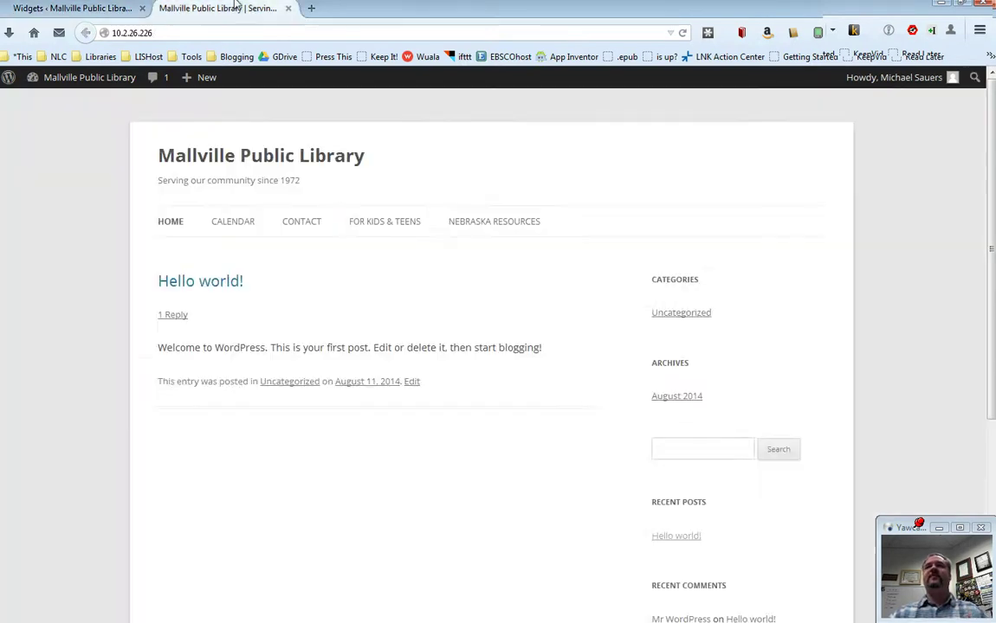
pyautogui.click(682, 33)
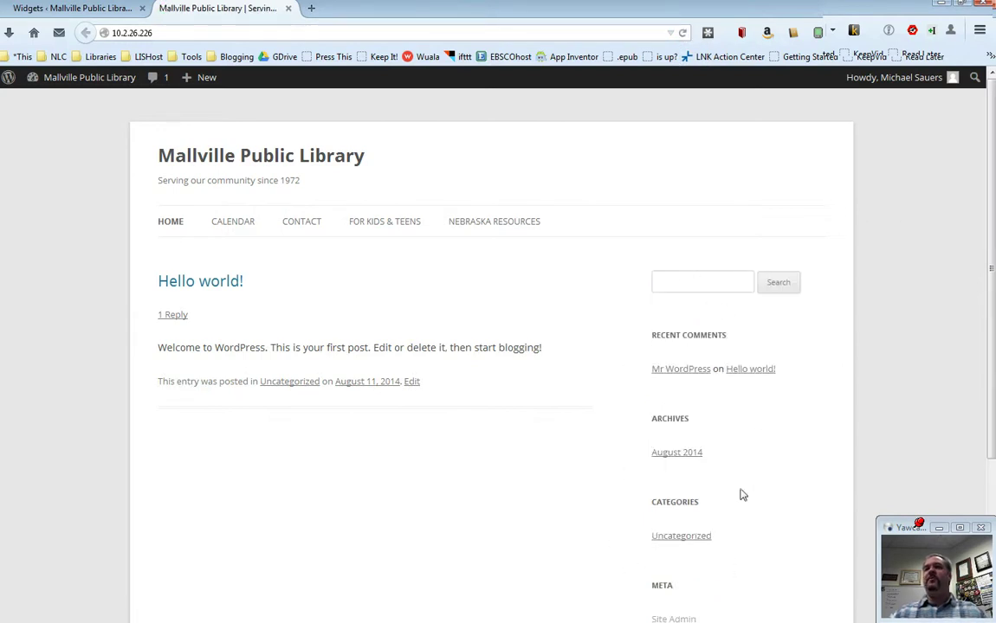
# Step: Add a Calendar widget below Search, title it 'Upcoming Events', and save it
pyautogui.click(77, 9)
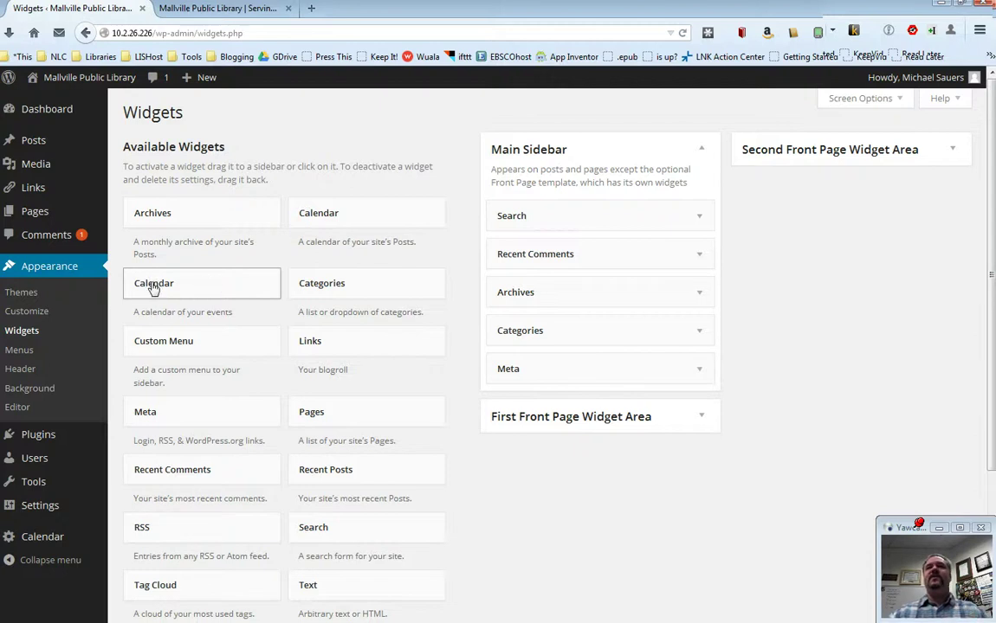
pyautogui.moveTo(153, 288); pyautogui.dragTo(514, 250)
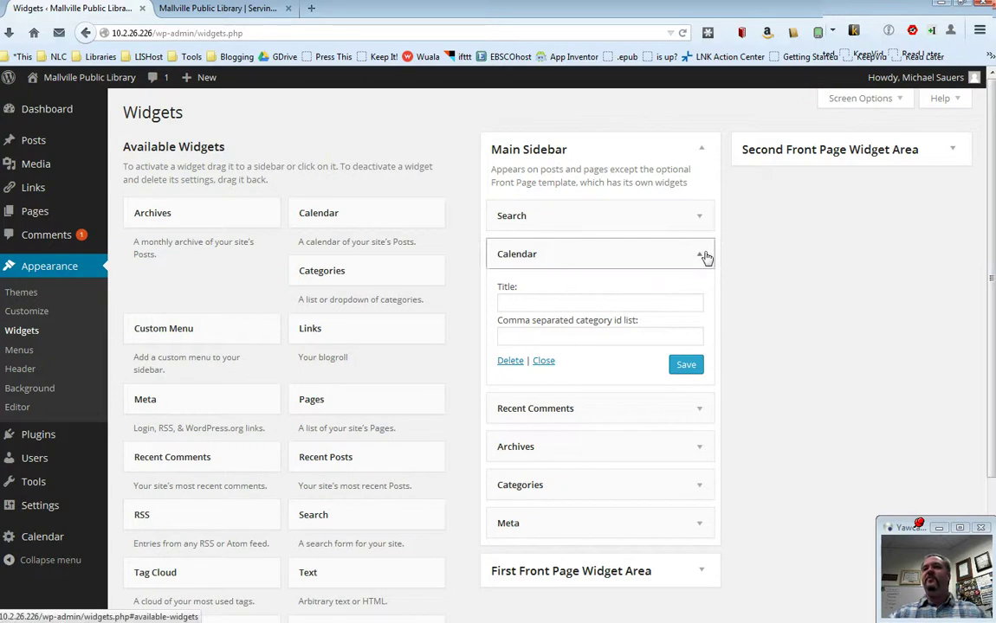
pyautogui.click(558, 301)
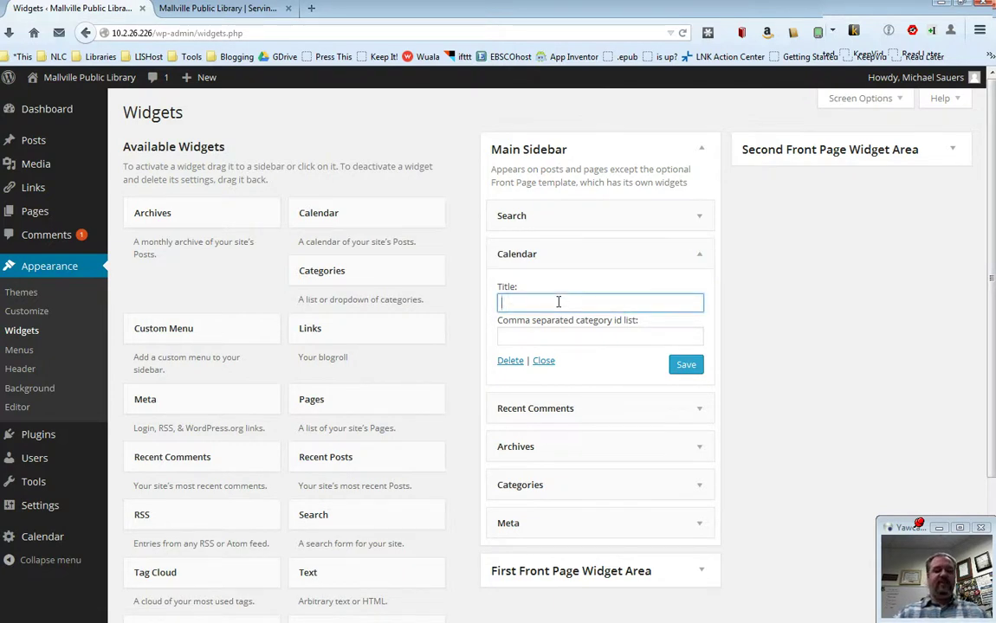
pyautogui.write('Upcomin')
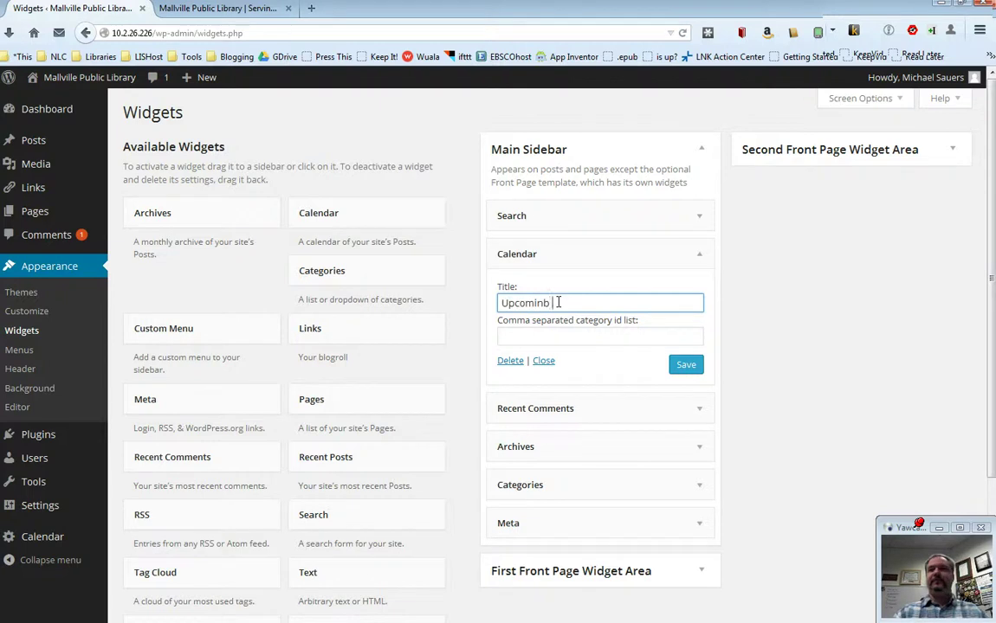
pyautogui.write('g E')
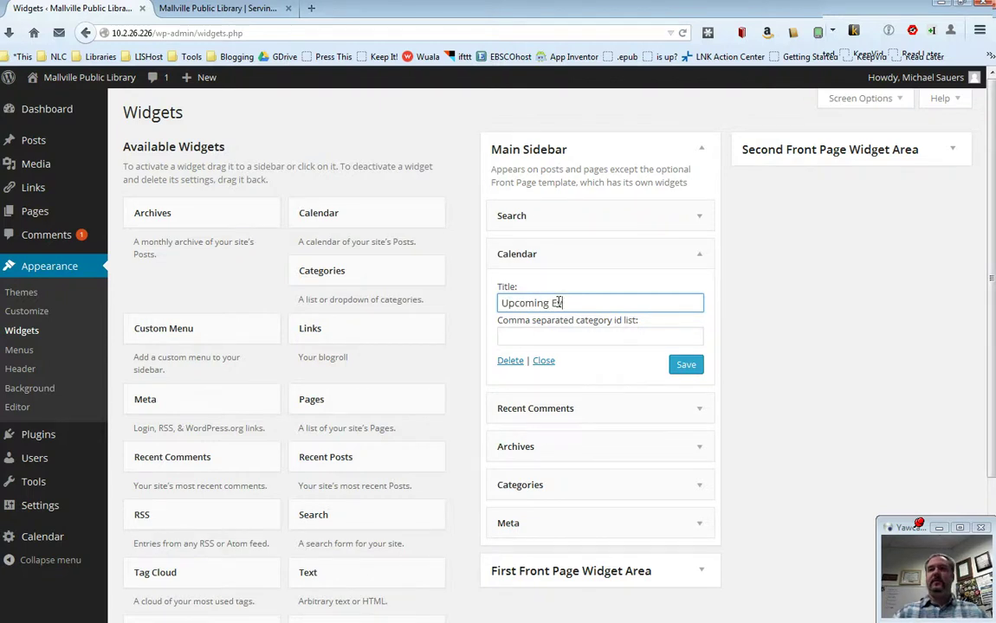
pyautogui.write('vents')
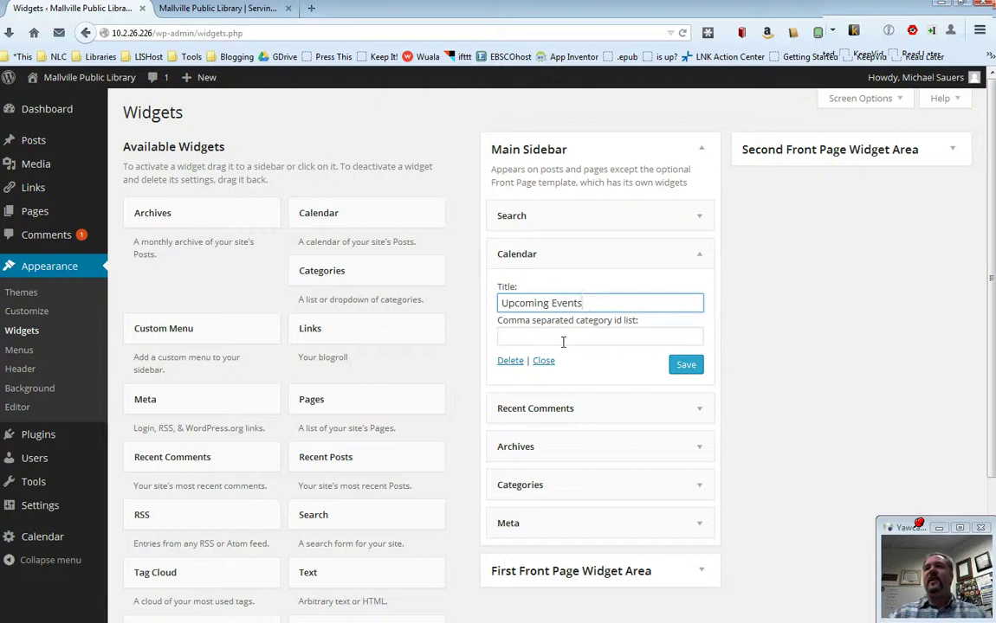
pyautogui.click(684, 364)
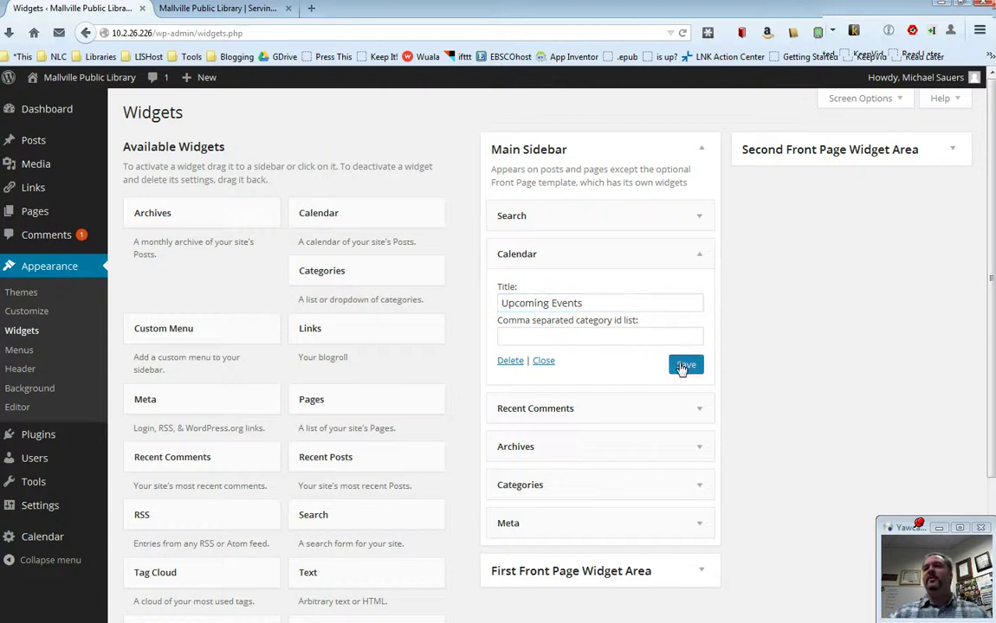
pyautogui.click(694, 256)
pyautogui.click(235, 5)
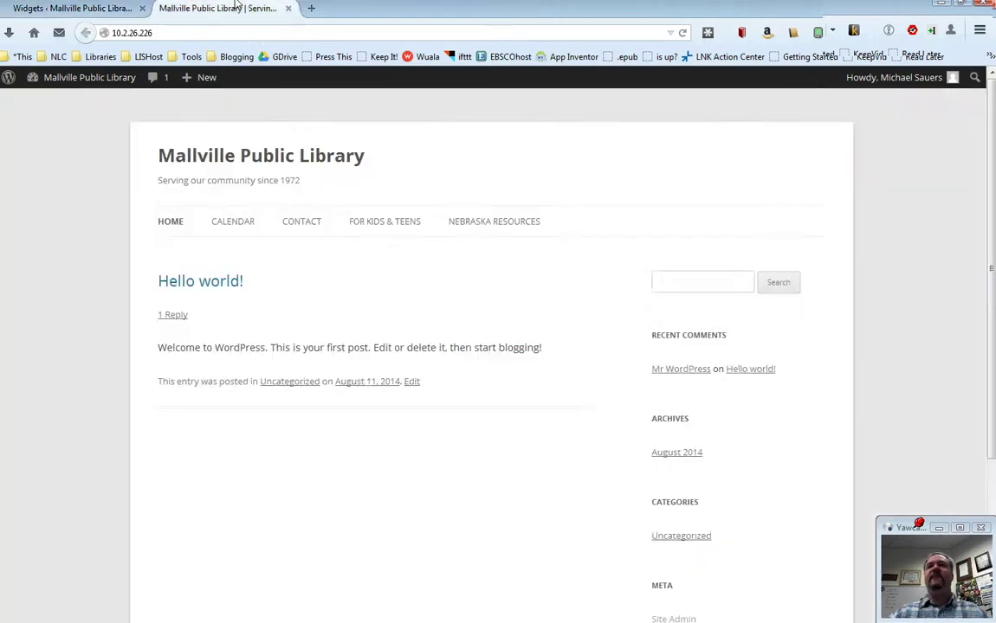
pyautogui.click(682, 33)
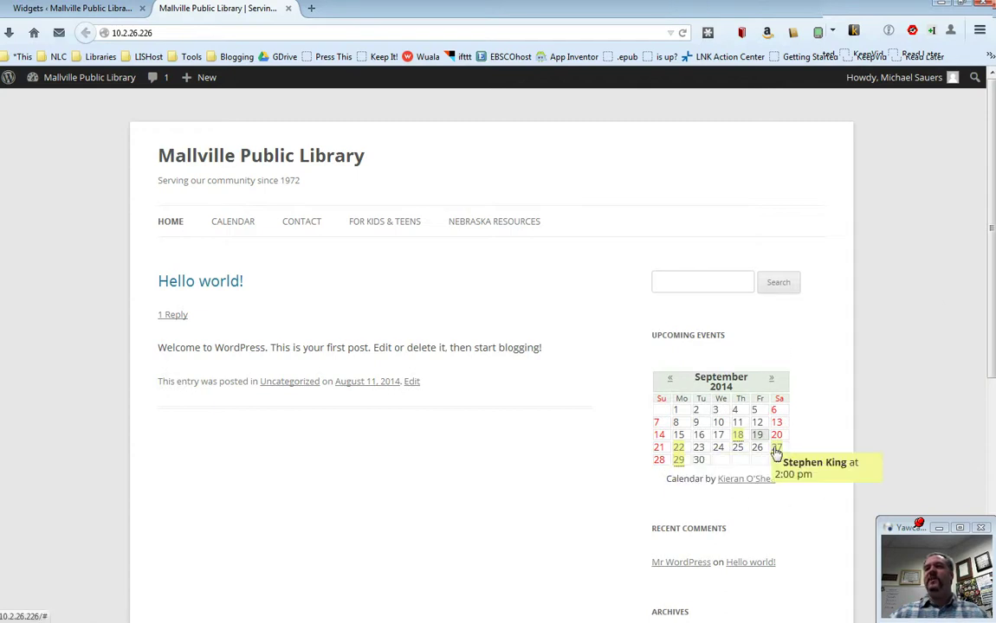
pyautogui.moveTo(740, 440)
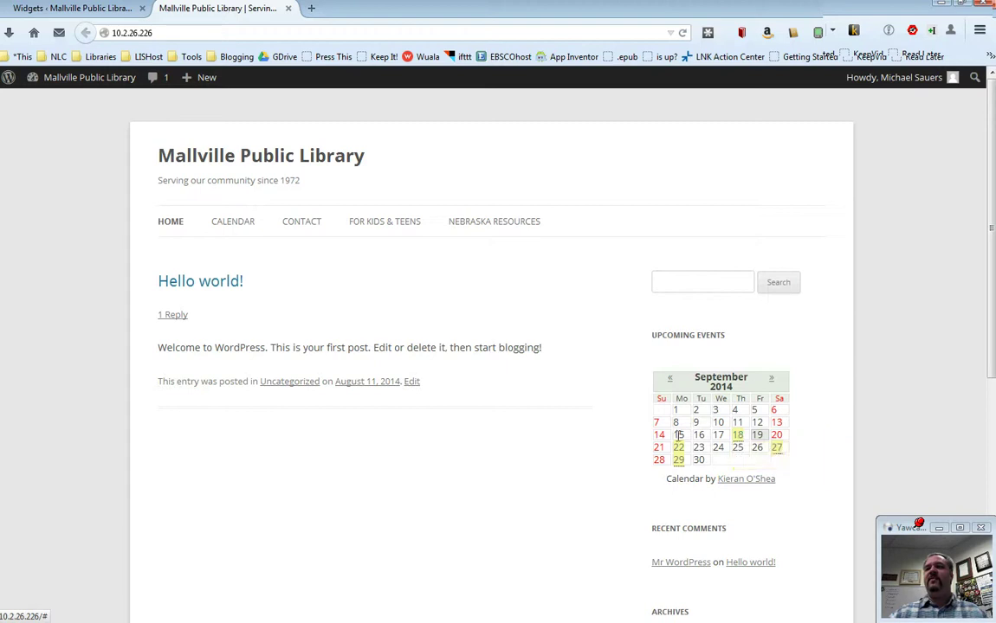
pyautogui.moveTo(679, 459)
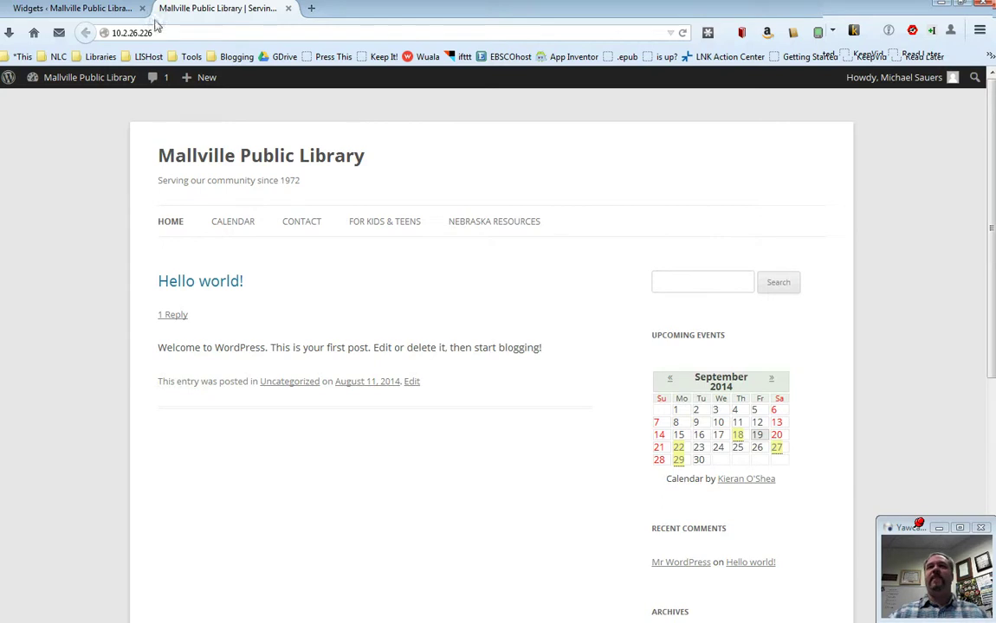
pyautogui.click(98, 9)
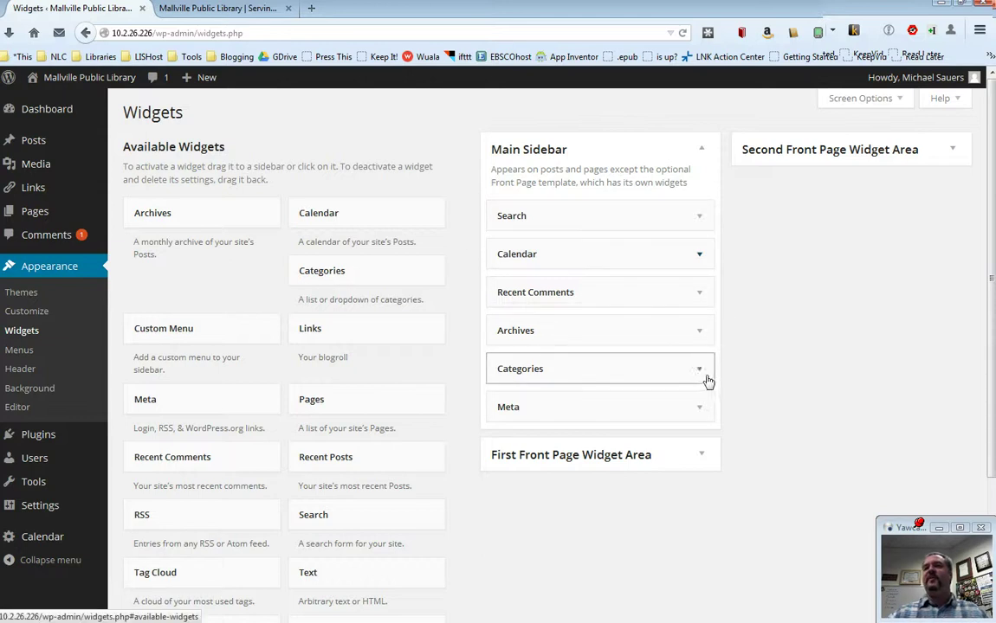
pyautogui.click(700, 218)
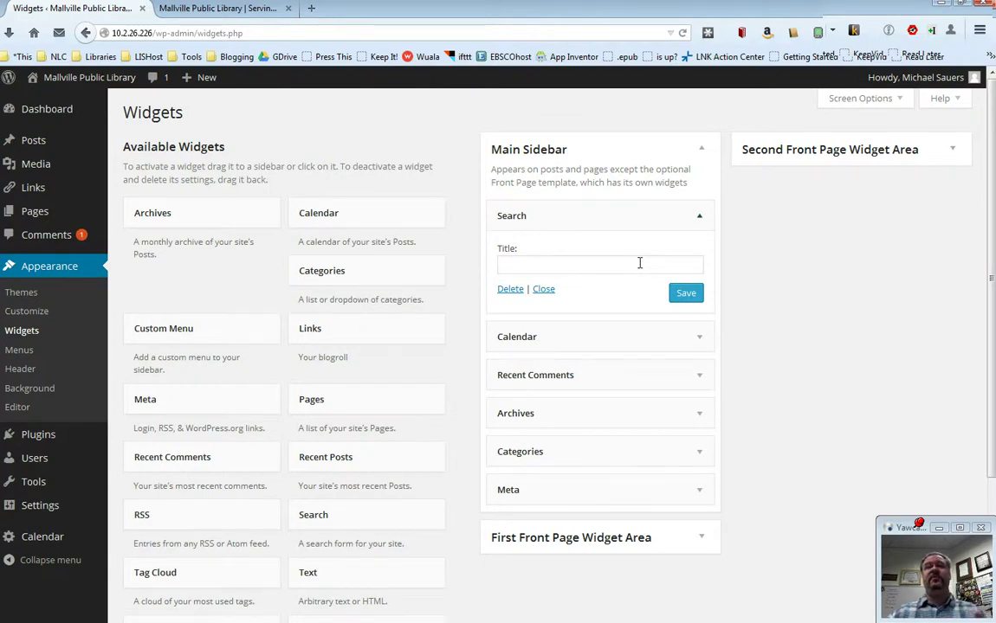
pyautogui.click(702, 217)
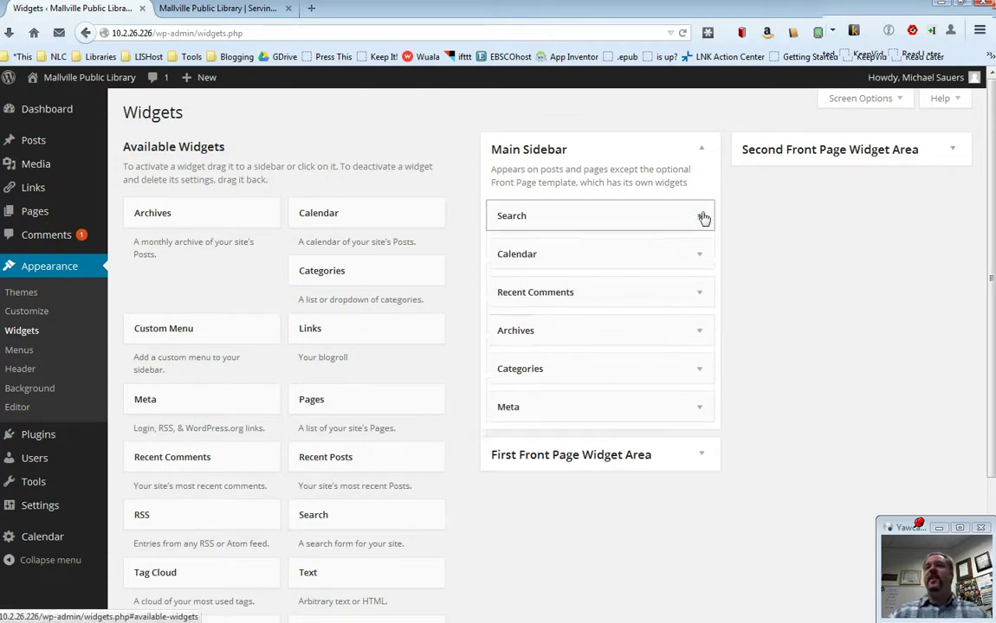
pyautogui.click(702, 332)
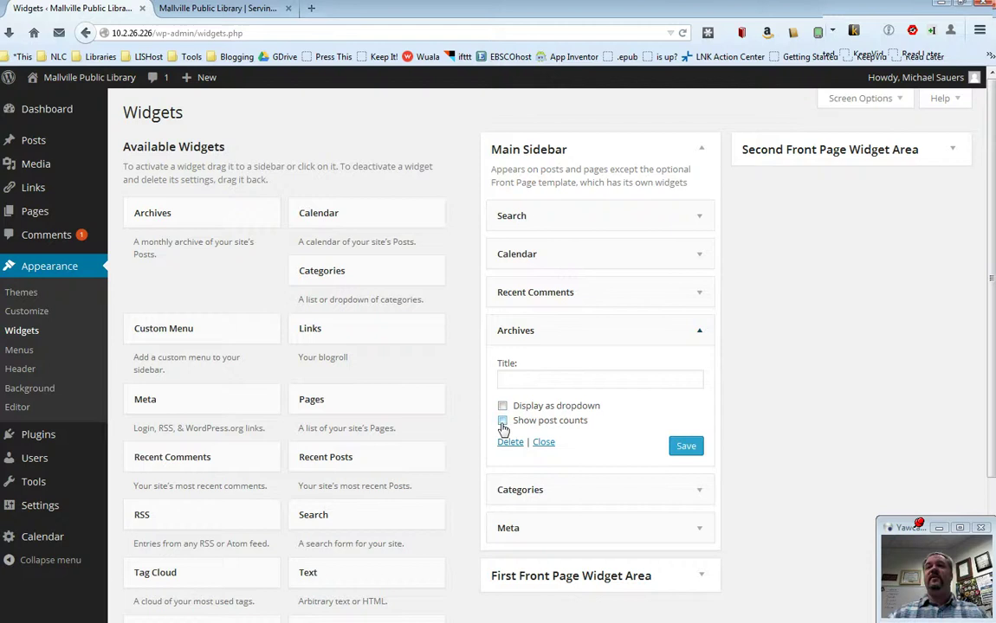
pyautogui.click(699, 331)
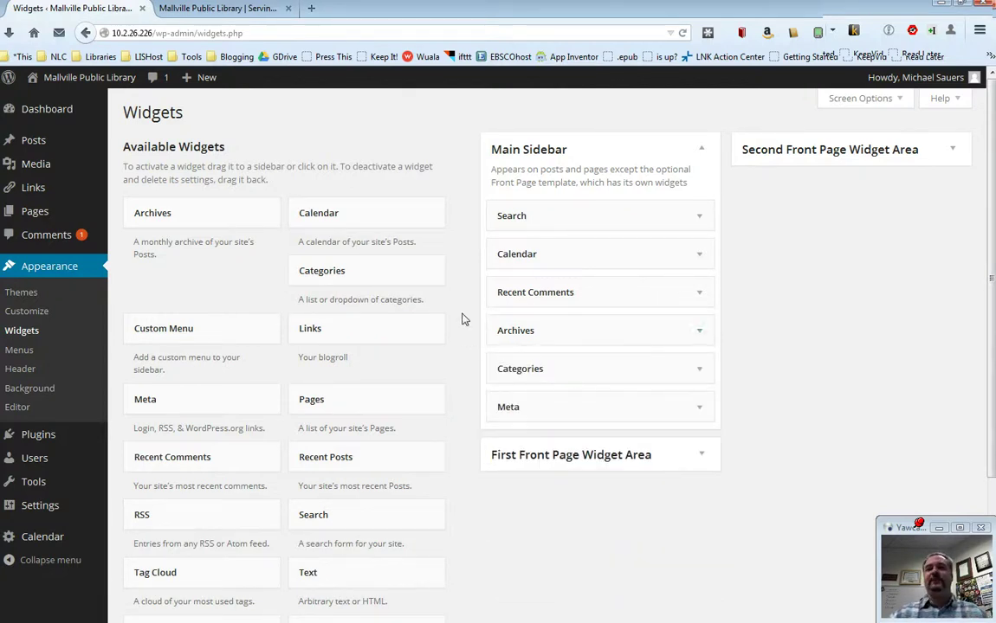
pyautogui.scroll(-2, 462, 319)
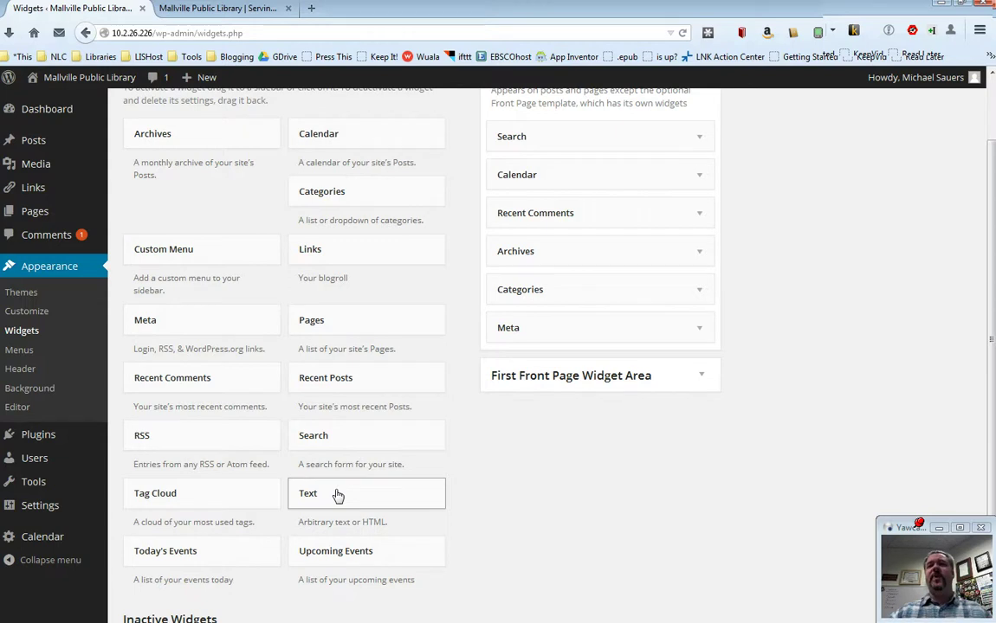
# Step: Place a Text widget below Search in the Main Sidebar and title it 'BIG NEWS!'
pyautogui.moveTo(337, 495); pyautogui.dragTo(531, 166)
pyautogui.click(497, 221)
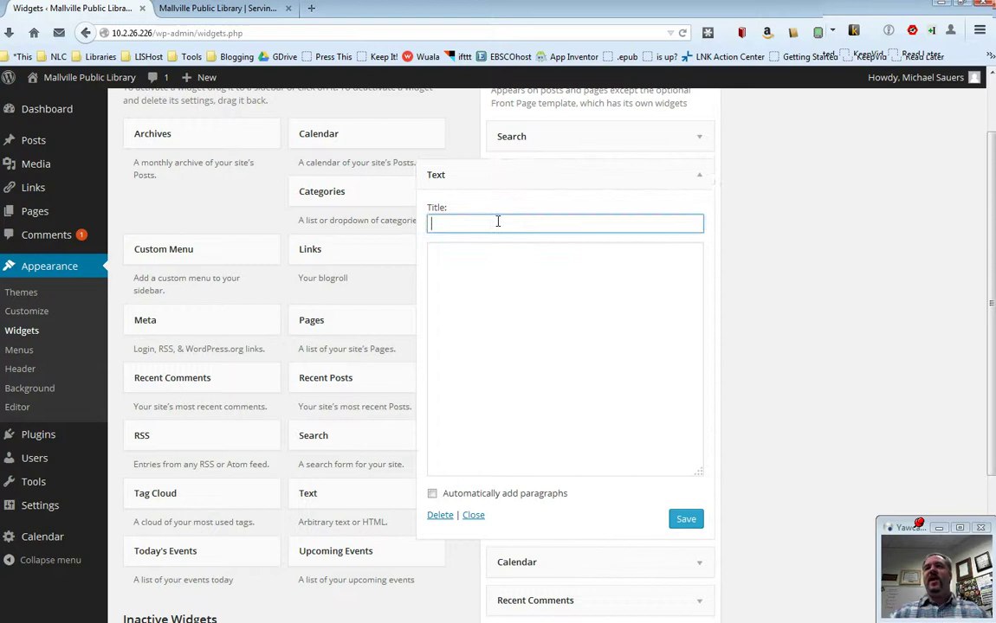
pyautogui.write('BIG')
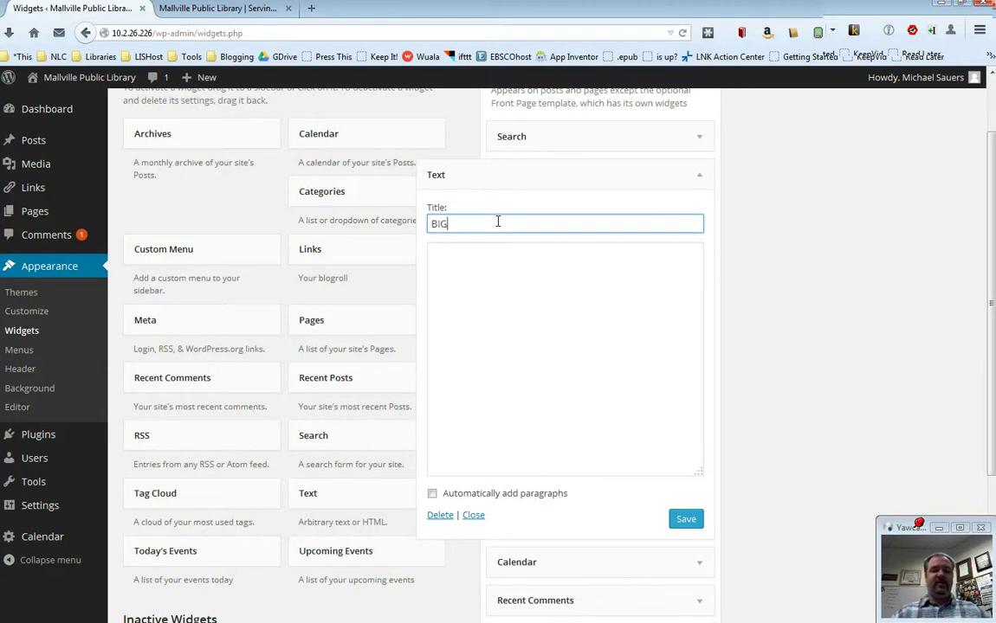
pyautogui.write(' NEWS!')
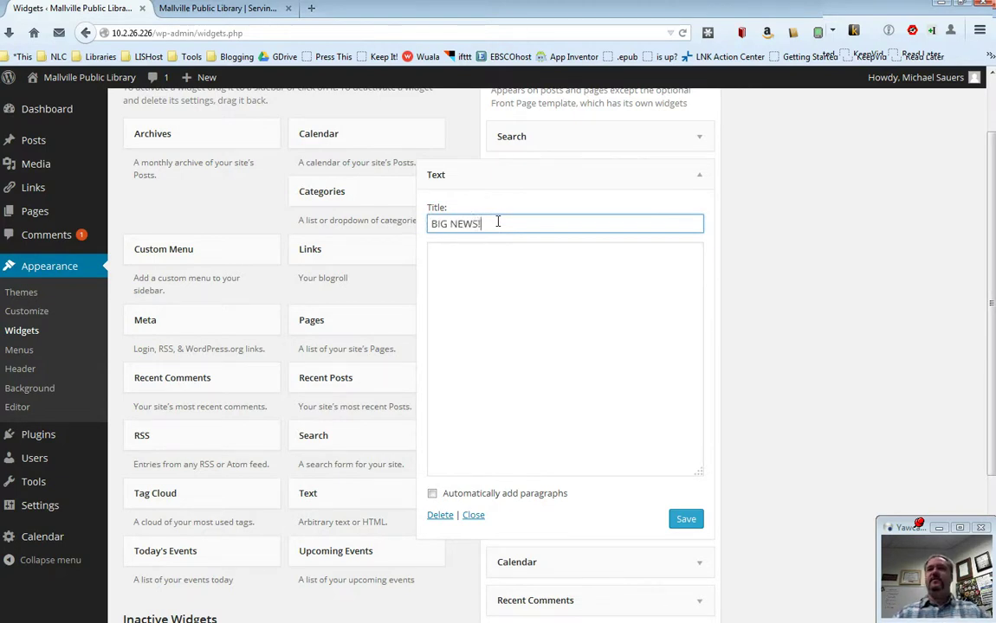
# Step: Enter the body text 'We have big news coming. Watch this space for more.'
pyautogui.click(525, 282)
pyautogui.write('We ')
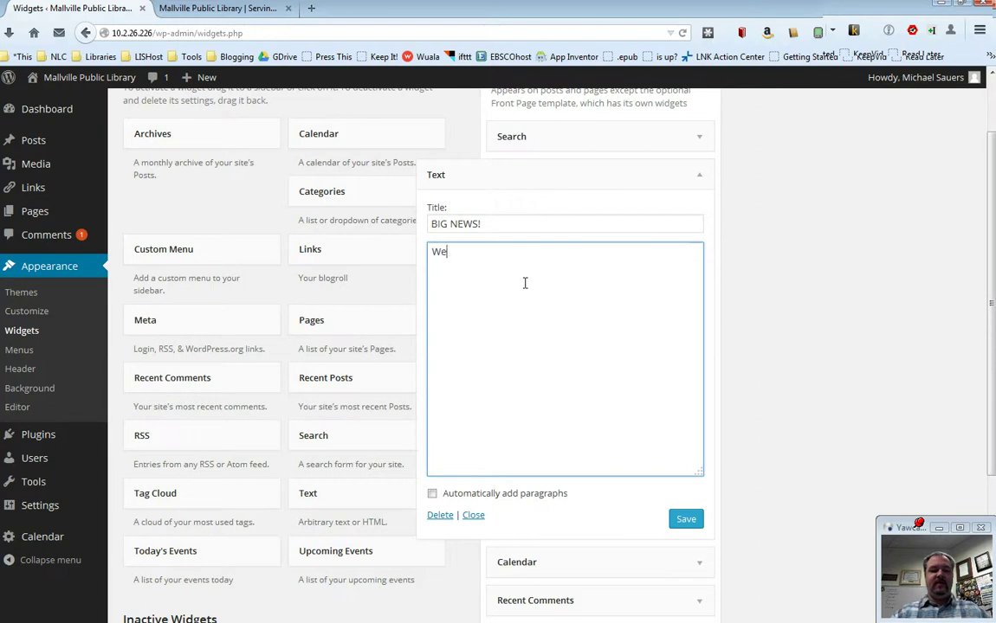
pyautogui.write('hom')
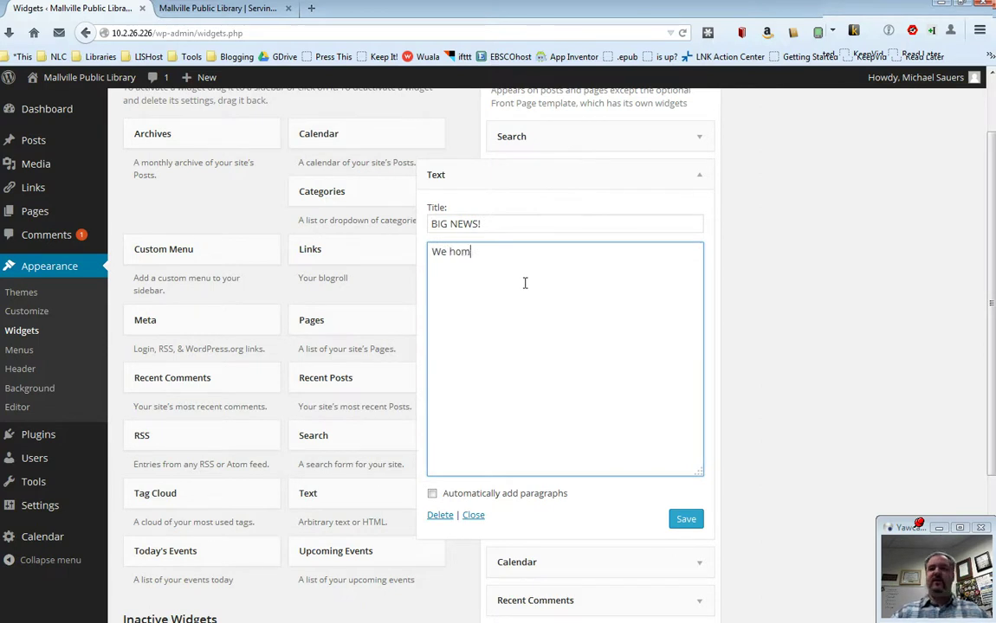
pyautogui.press('BackSpace')
pyautogui.write('ve')
pyautogui.press('BackSpace')
pyautogui.press('BackSpace')
pyautogui.press('BackSpace')
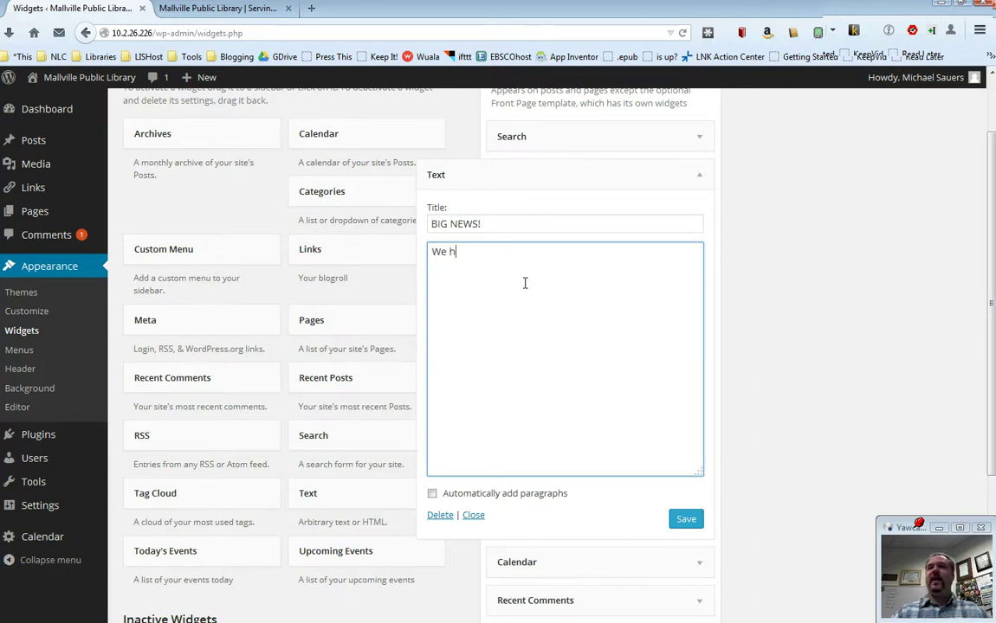
pyautogui.write('ave')
pyautogui.write(' big new')
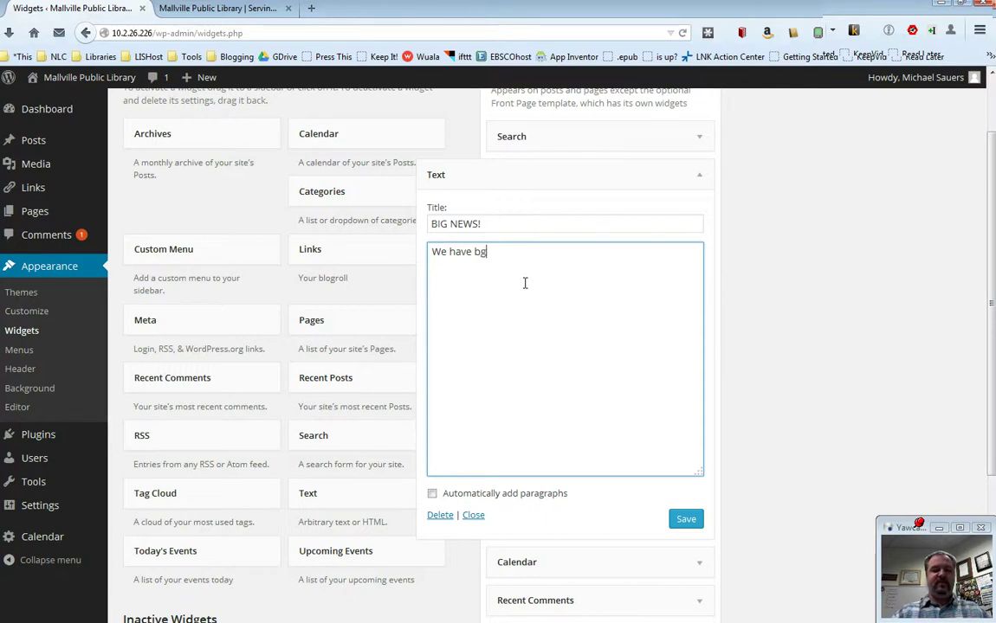
pyautogui.write('s coming')
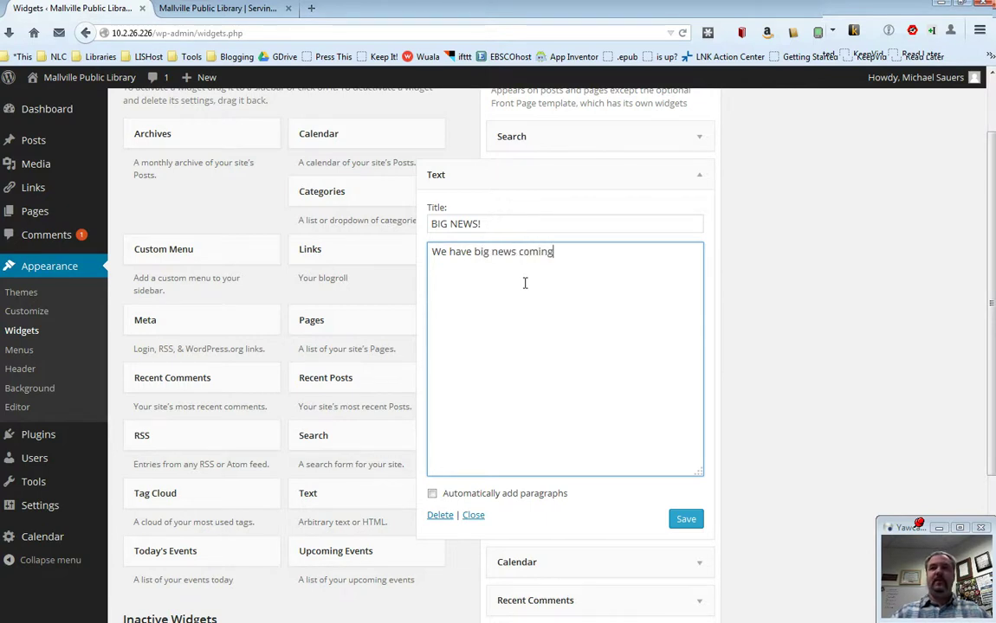
pyautogui.write('. Wathc Th')
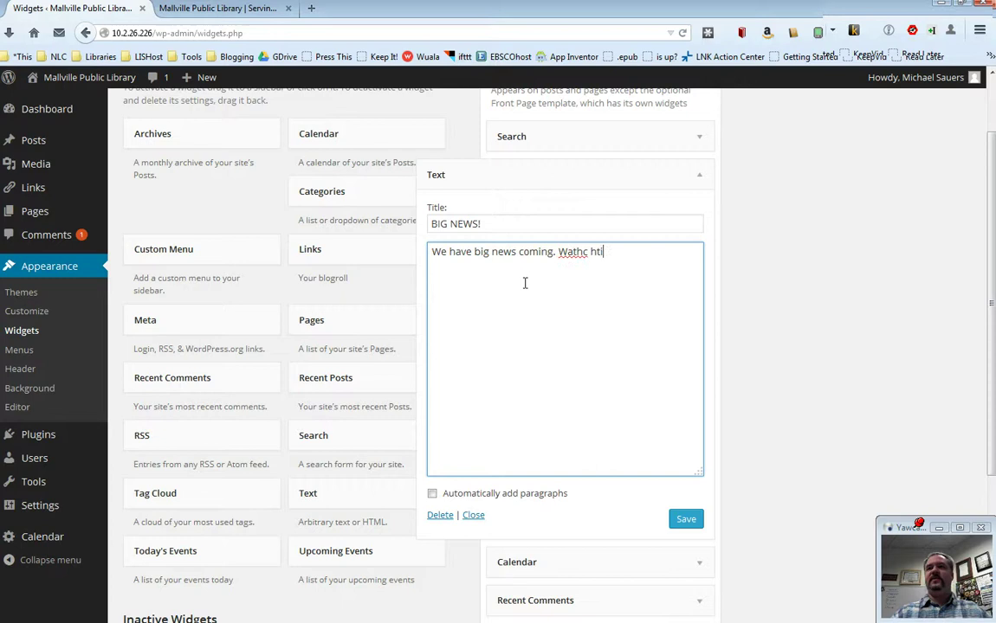
pyautogui.press('BackSpace')
pyautogui.press('BackSpace')
pyautogui.press('BackSpace')
pyautogui.press('BackSpace')
pyautogui.press('BackSpace')
pyautogui.write('ch this ')
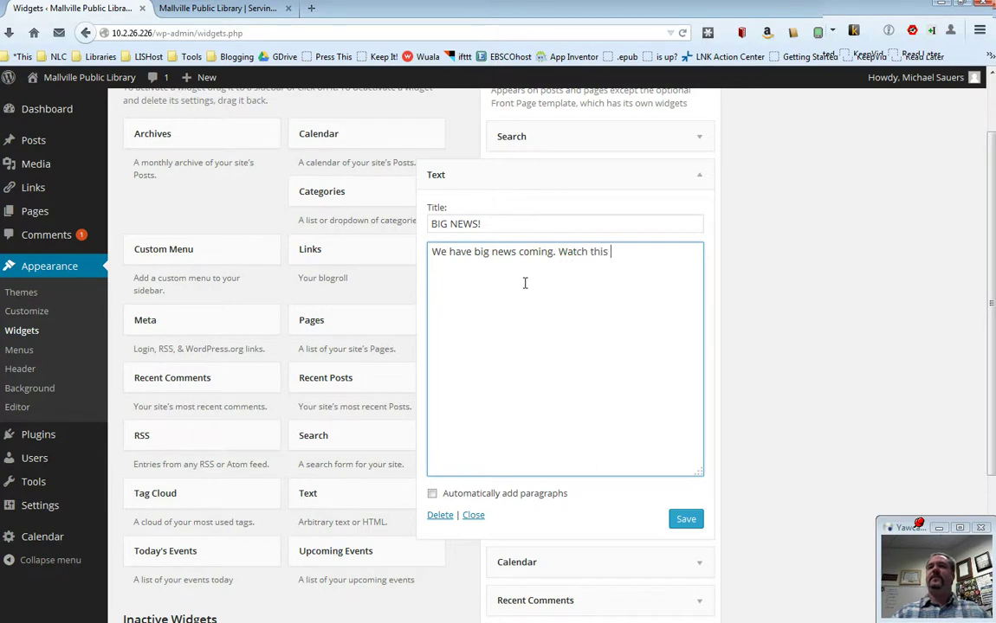
pyautogui.write('space for more.')
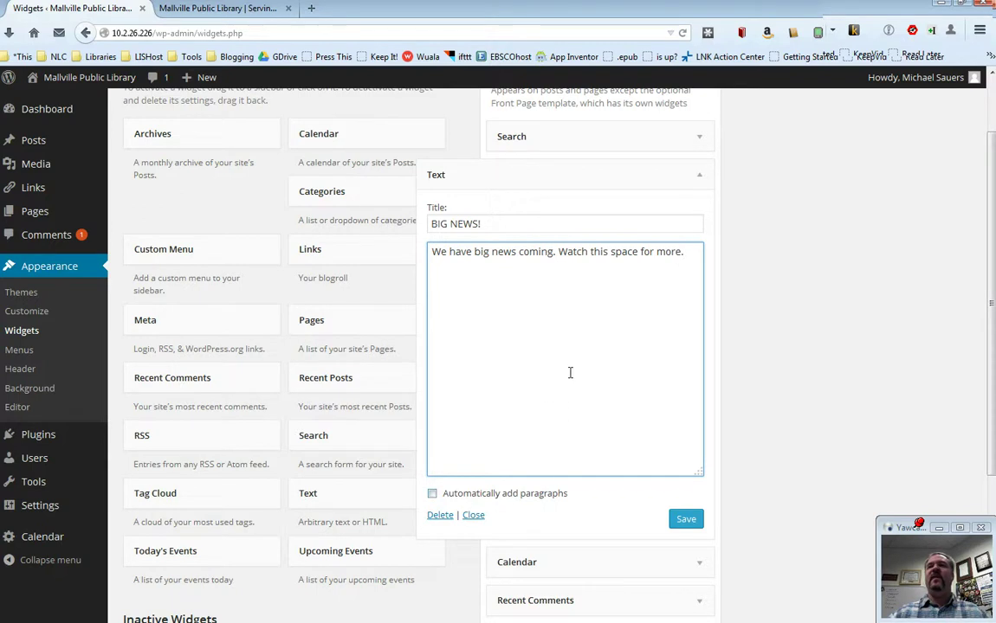
# Step: Try a line break before 'Watch this space', remove it again, and save the widget
pyautogui.click(561, 252)
pyautogui.press('Return')
pyautogui.press('Return')
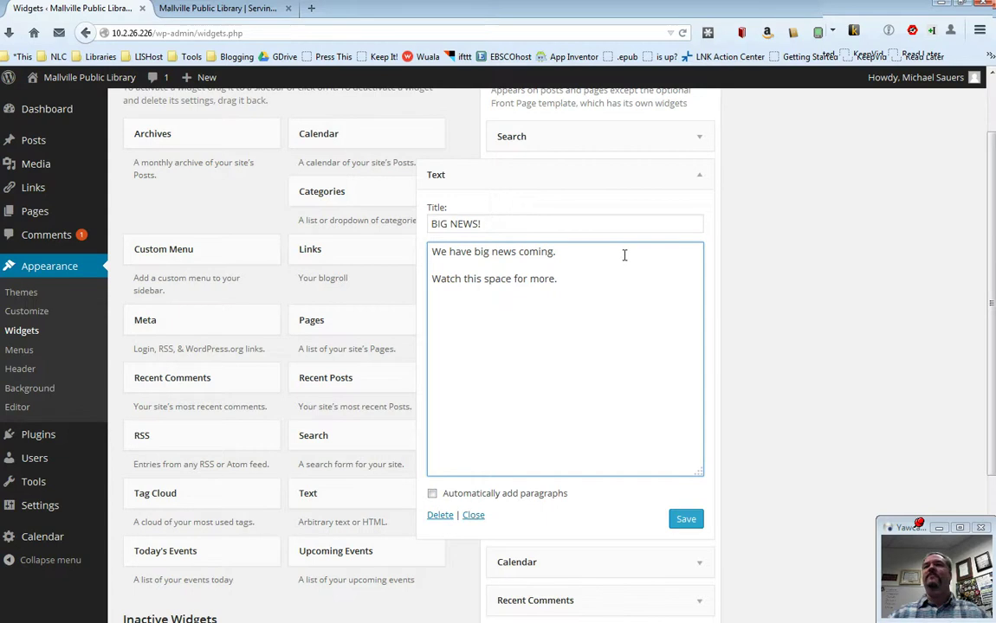
pyautogui.press('BackSpace')
pyautogui.press('BackSpace')
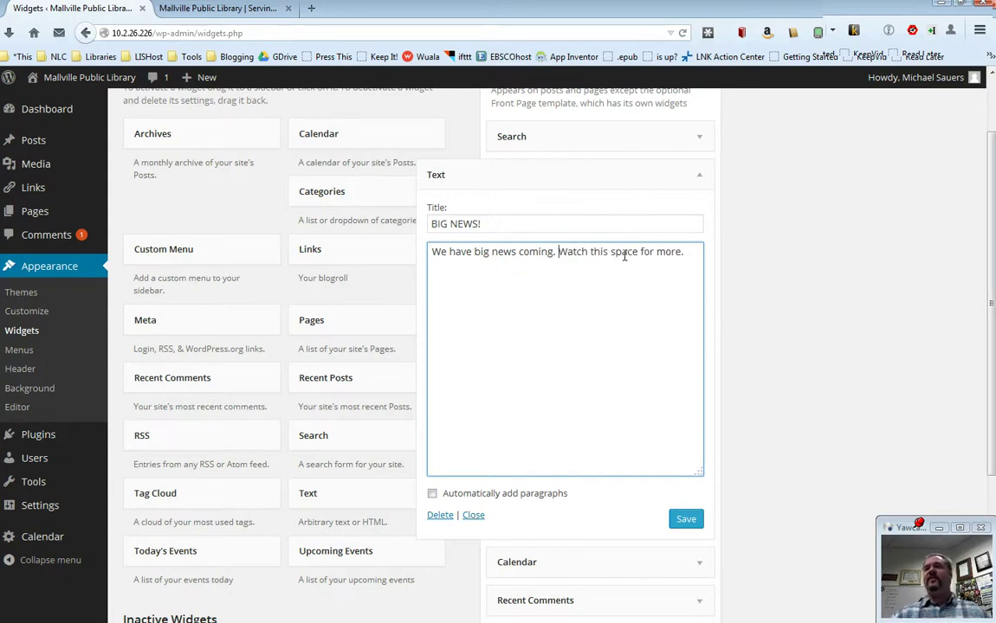
pyautogui.click(681, 517)
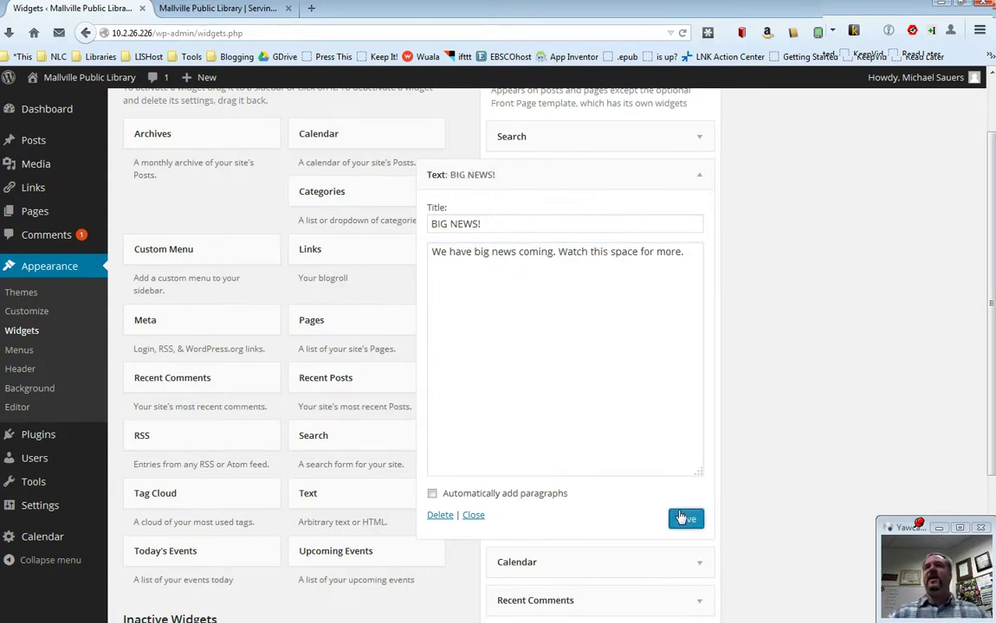
# Step: Reload the library home page to see BIG NEWS! in the sidebar, then go back to Widgets
pyautogui.click(217, 7)
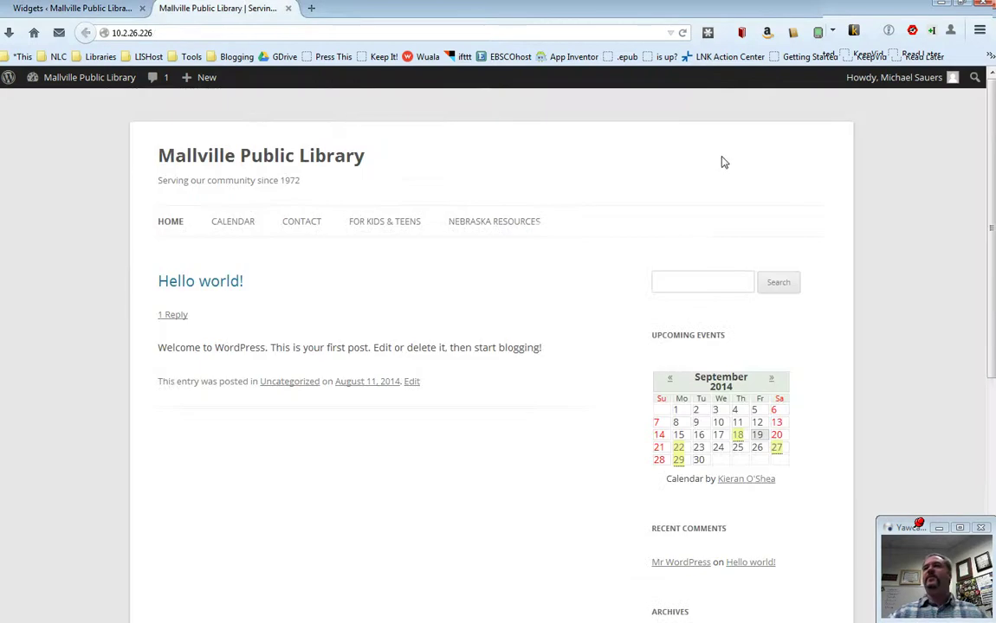
pyautogui.click(682, 32)
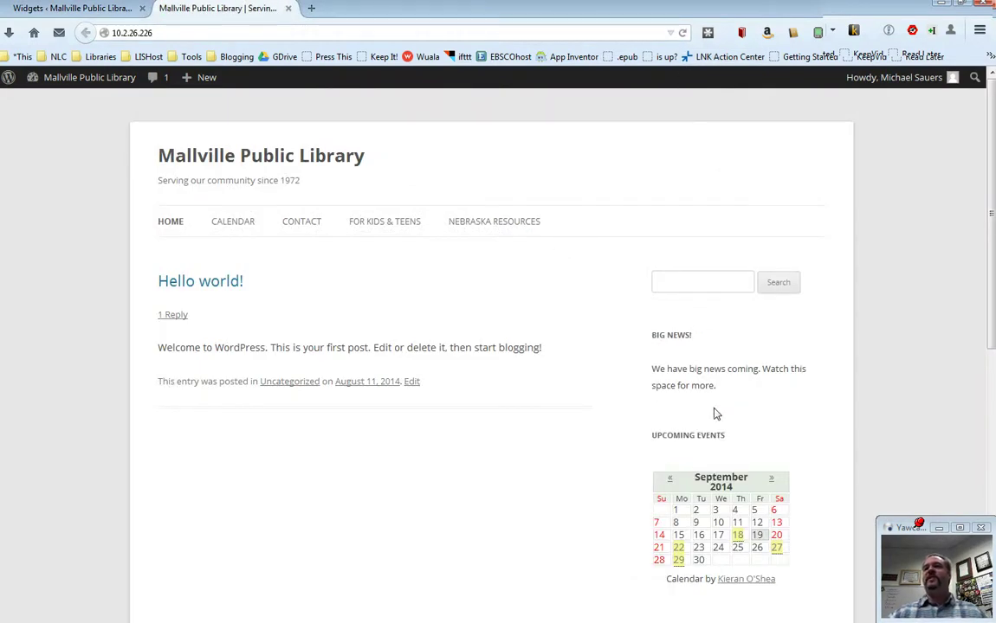
pyautogui.click(101, 8)
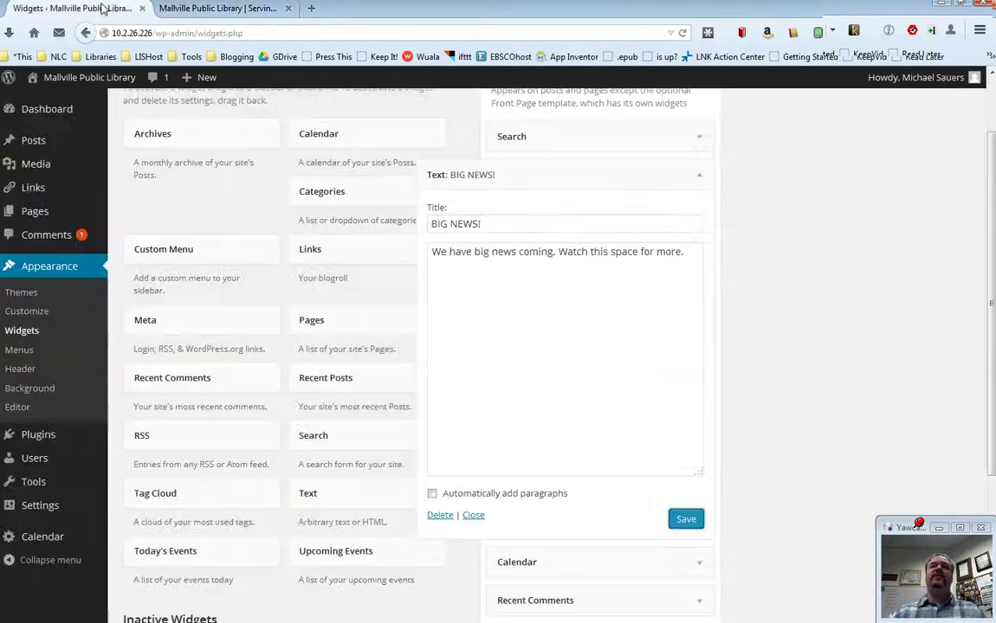
# Step: Add a Text widget titled 'Facebook' below BIG NEWS! in the Main Sidebar, then delete it
pyautogui.click(699, 179)
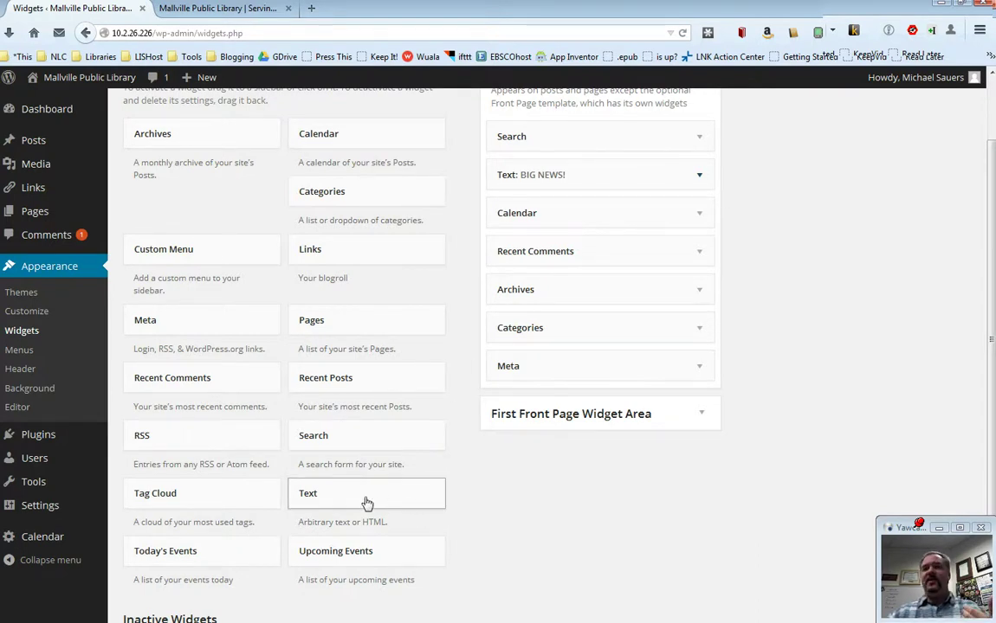
pyautogui.moveTo(374, 501); pyautogui.dragTo(384, 489)
pyautogui.moveTo(583, 183); pyautogui.dragTo(562, 213)
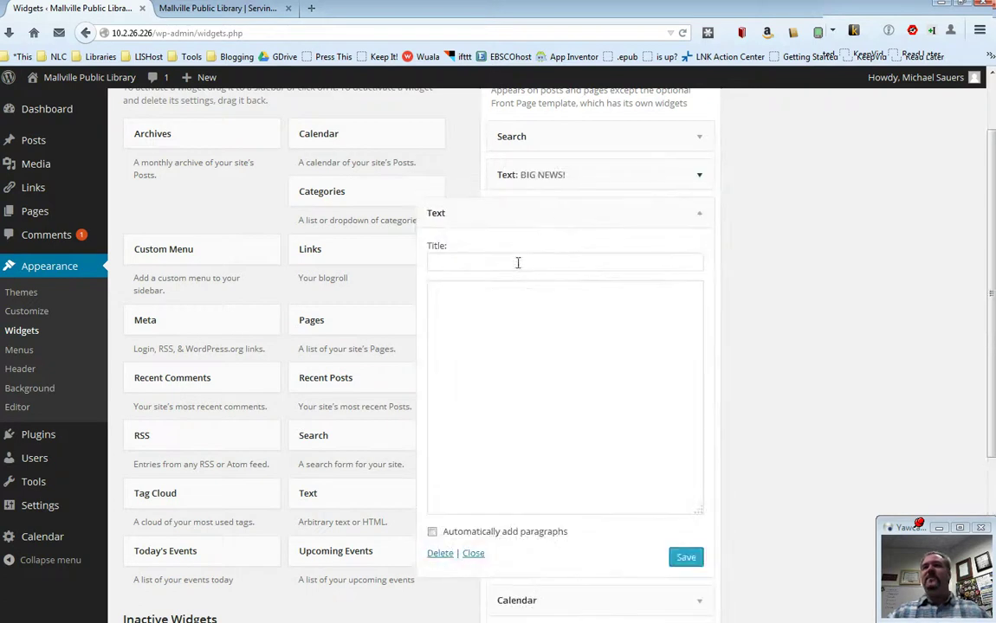
pyautogui.click(515, 263)
pyautogui.write('F')
pyautogui.press('BackSpace')
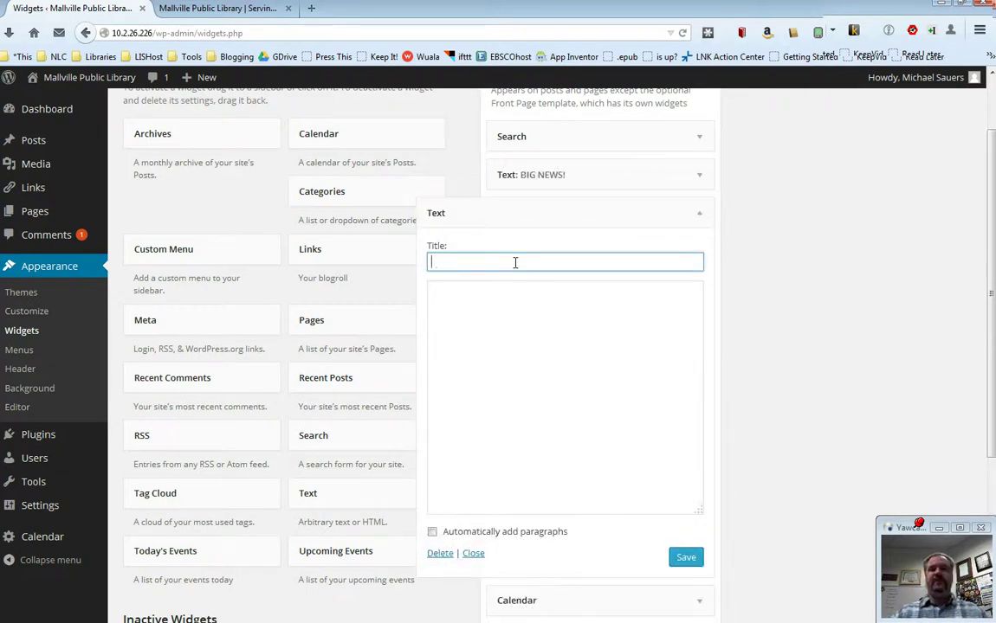
pyautogui.write('Fre')
pyautogui.press('BackSpace')
pyautogui.press('BackSpace')
pyautogui.write('acebook')
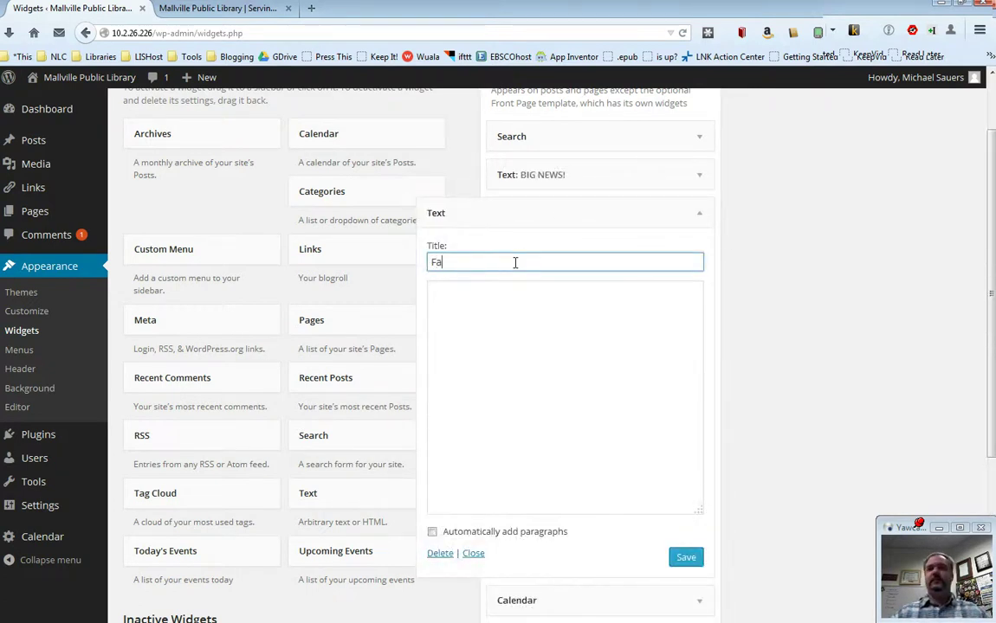
pyautogui.click(464, 309)
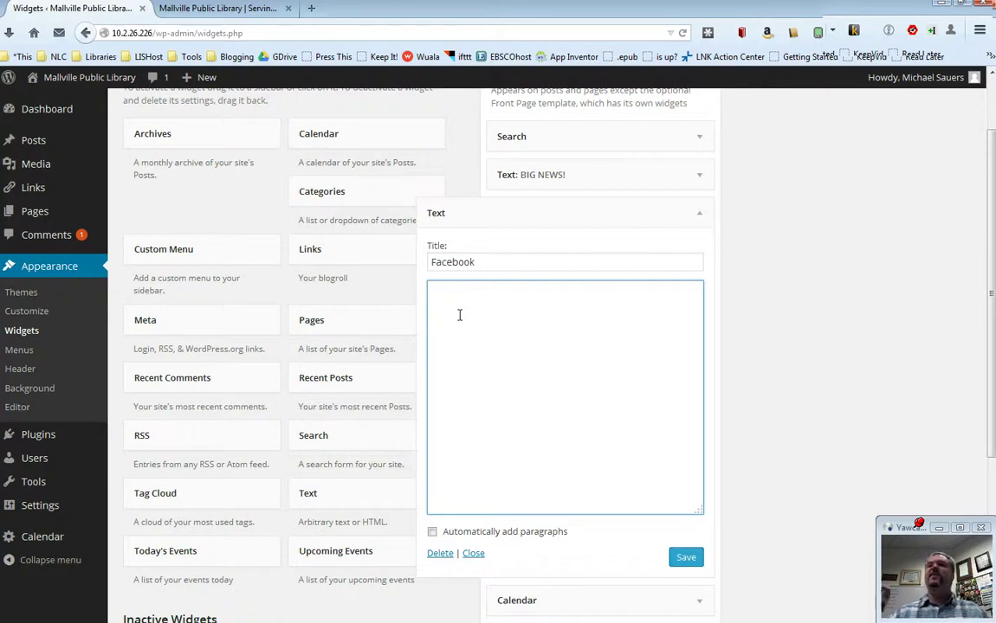
pyautogui.click(447, 556)
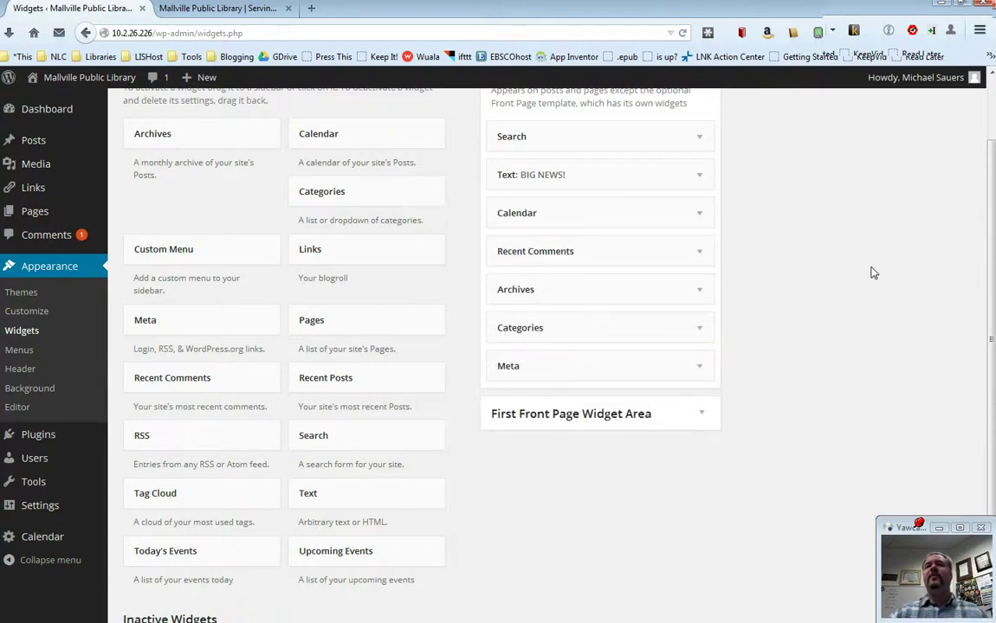
pyautogui.scroll(-2, 873, 273)
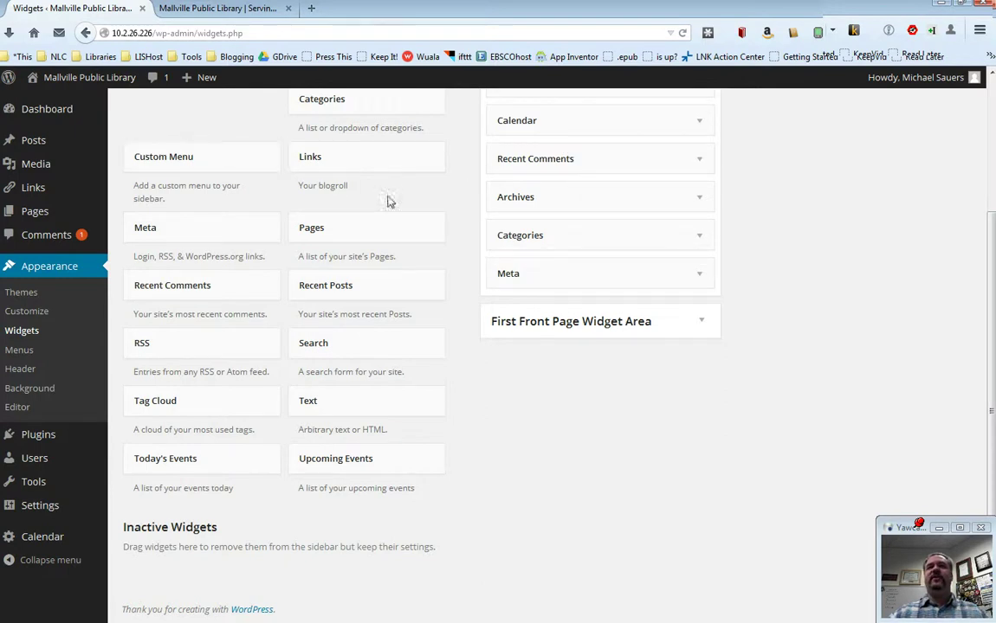
pyautogui.scroll(2, 869, 231)
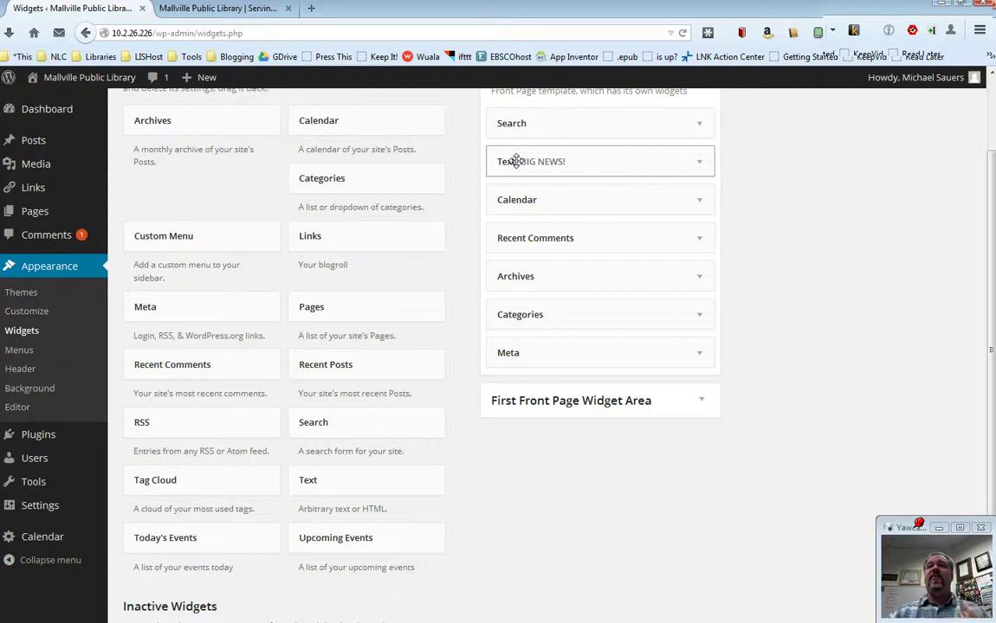
# Step: Drag BIG NEWS! into Inactive Widgets, confirm its settings were kept, then drag it back toward the Main Sidebar
pyautogui.moveTo(515, 161); pyautogui.dragTo(206, 182)
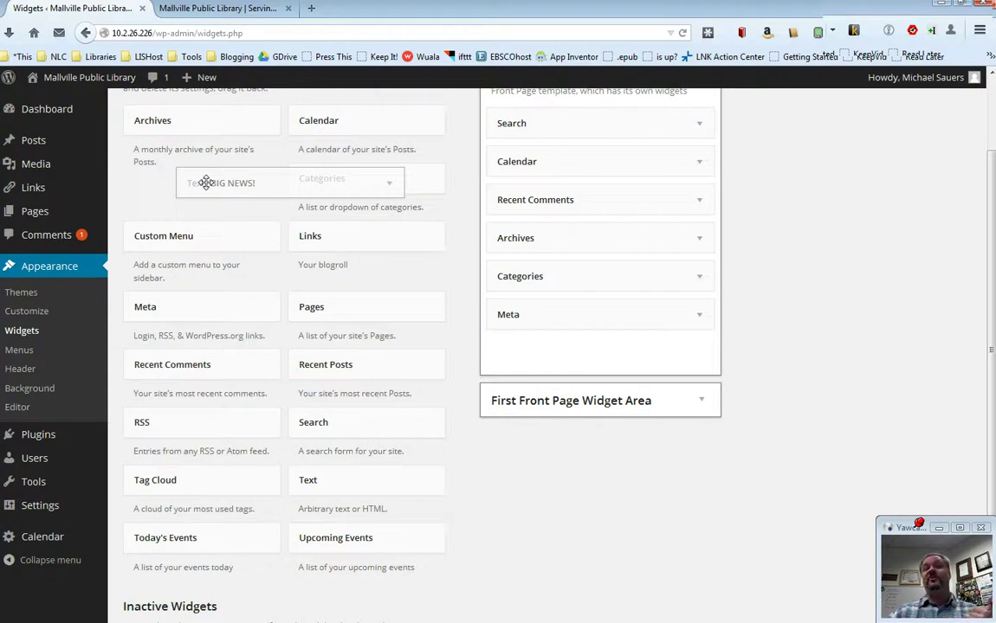
pyautogui.moveTo(206, 183); pyautogui.dragTo(212, 559)
pyautogui.scroll(3, 658, 275)
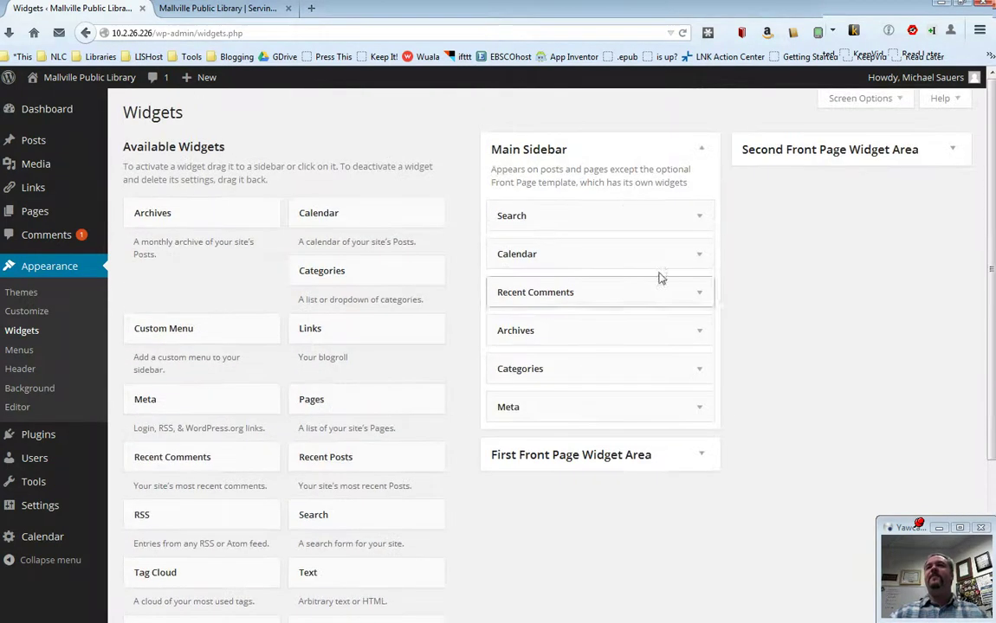
pyautogui.scroll(-3, 462, 471)
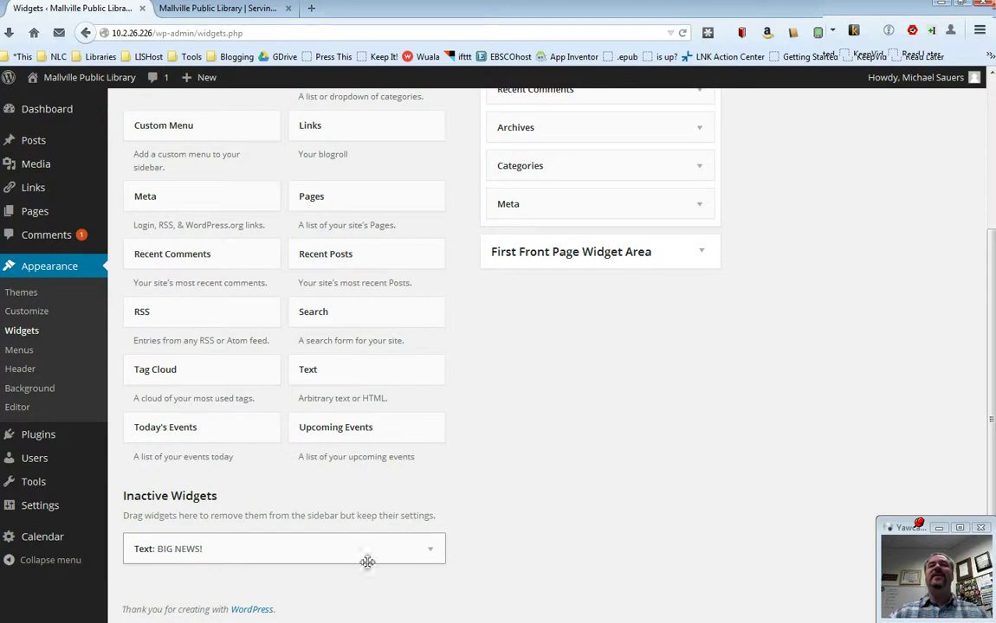
pyautogui.click(436, 554)
pyautogui.scroll(-3, 562, 494)
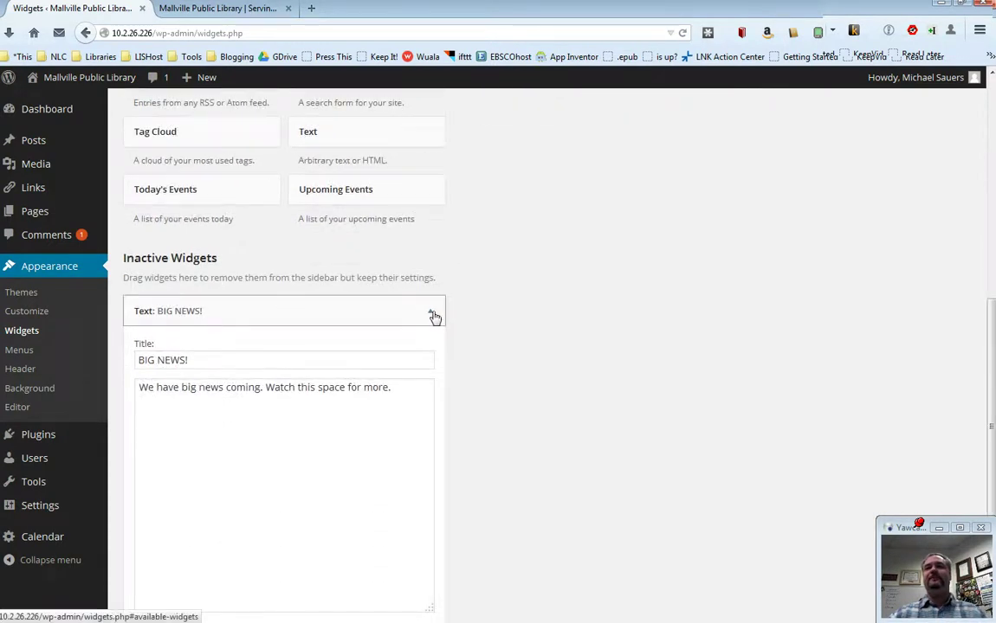
pyautogui.click(433, 315)
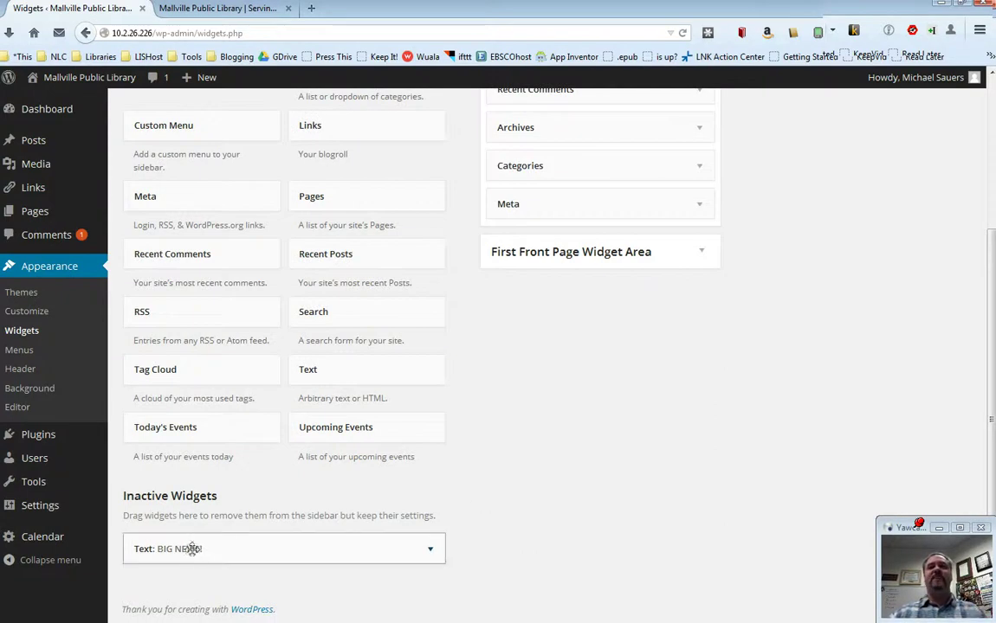
pyautogui.moveTo(187, 552); pyautogui.dragTo(565, 122)
# Step: Collapse the Main Sidebar, which now holds BIG NEWS! below Calendar
pyautogui.scroll(3, 811, 189)
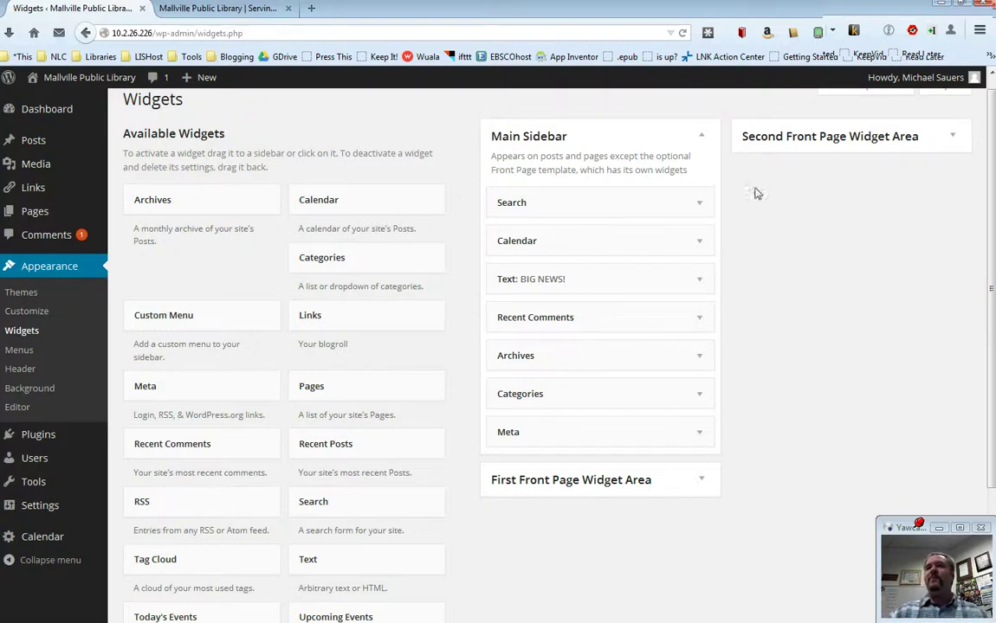
pyautogui.click(701, 139)
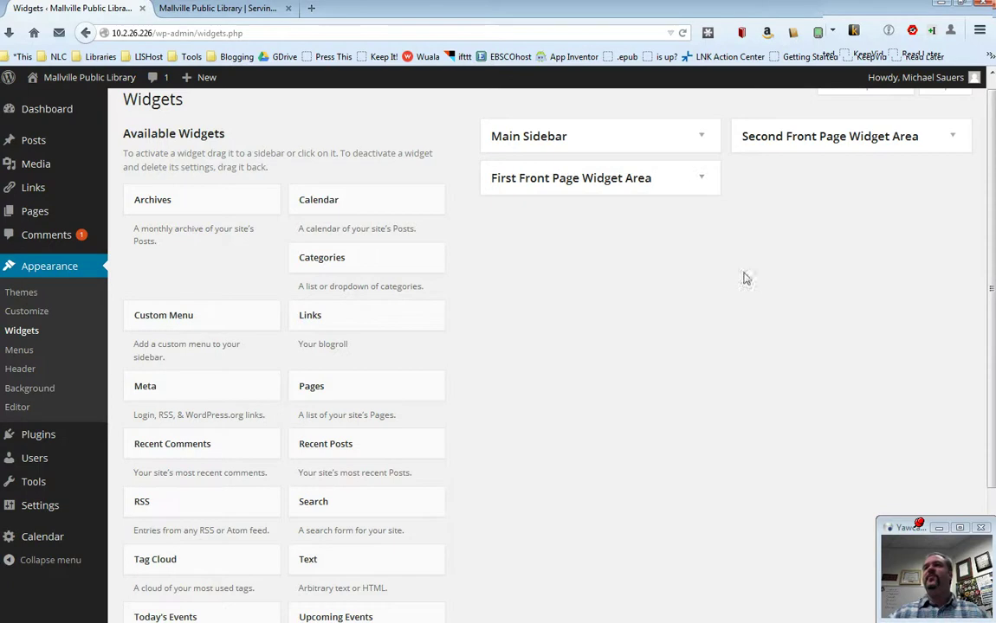